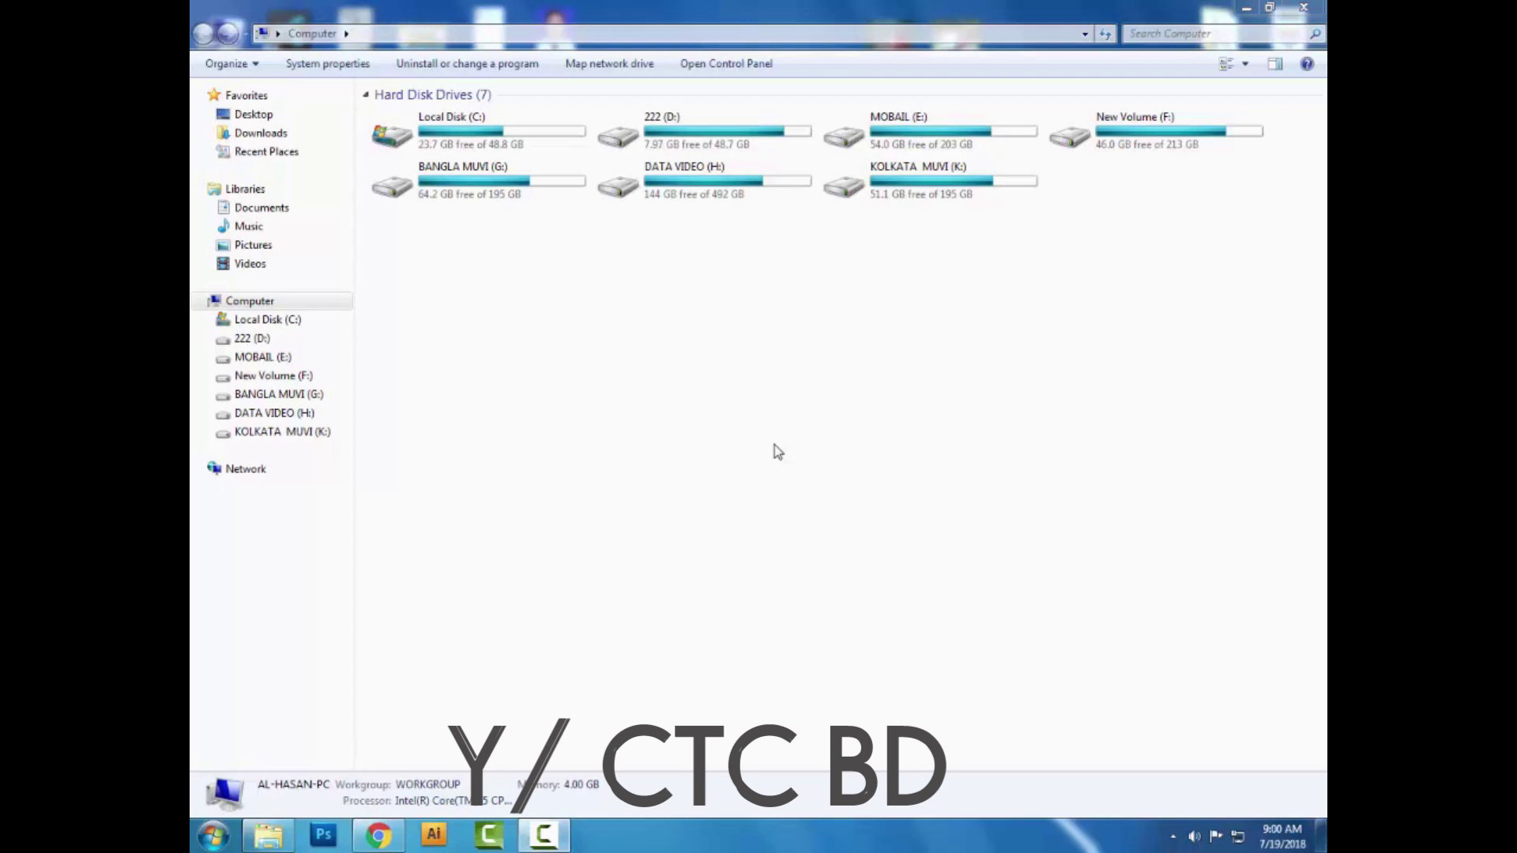
{"action": "right_click", "coordinate": [566, 344]}
{"action": "left_click", "coordinate": [615, 415]}
{"action": "right_click", "coordinate": [631, 263]}
{"action": "left_click", "coordinate": [665, 334]}
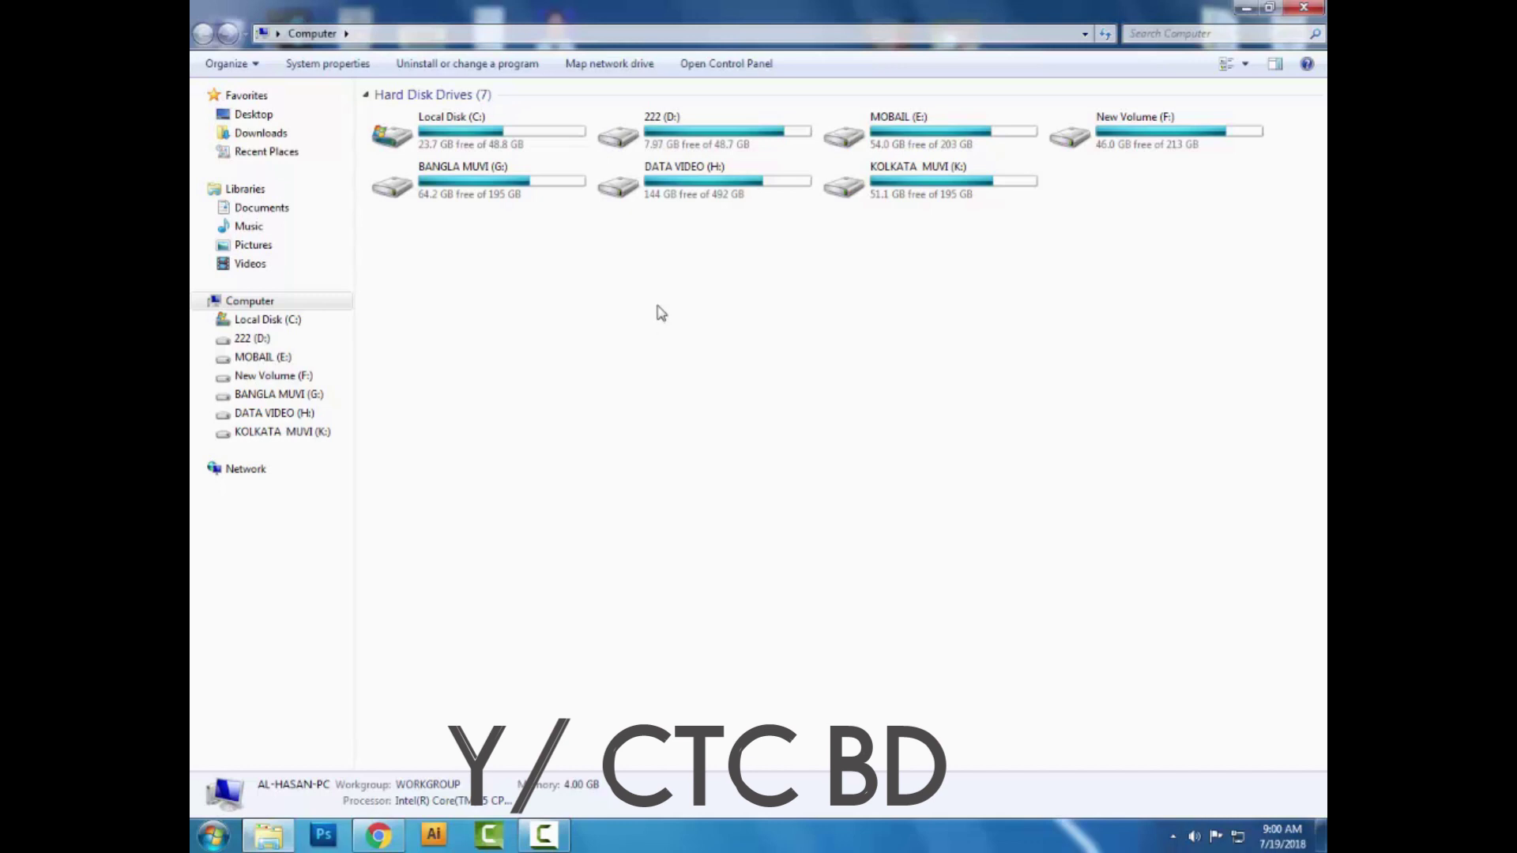
{"action": "right_click", "coordinate": [617, 233]}
{"action": "left_click", "coordinate": [657, 301]}
{"action": "right_click", "coordinate": [579, 357]}
{"action": "left_click", "coordinate": [598, 425]}
{"action": "right_click", "coordinate": [553, 404]}
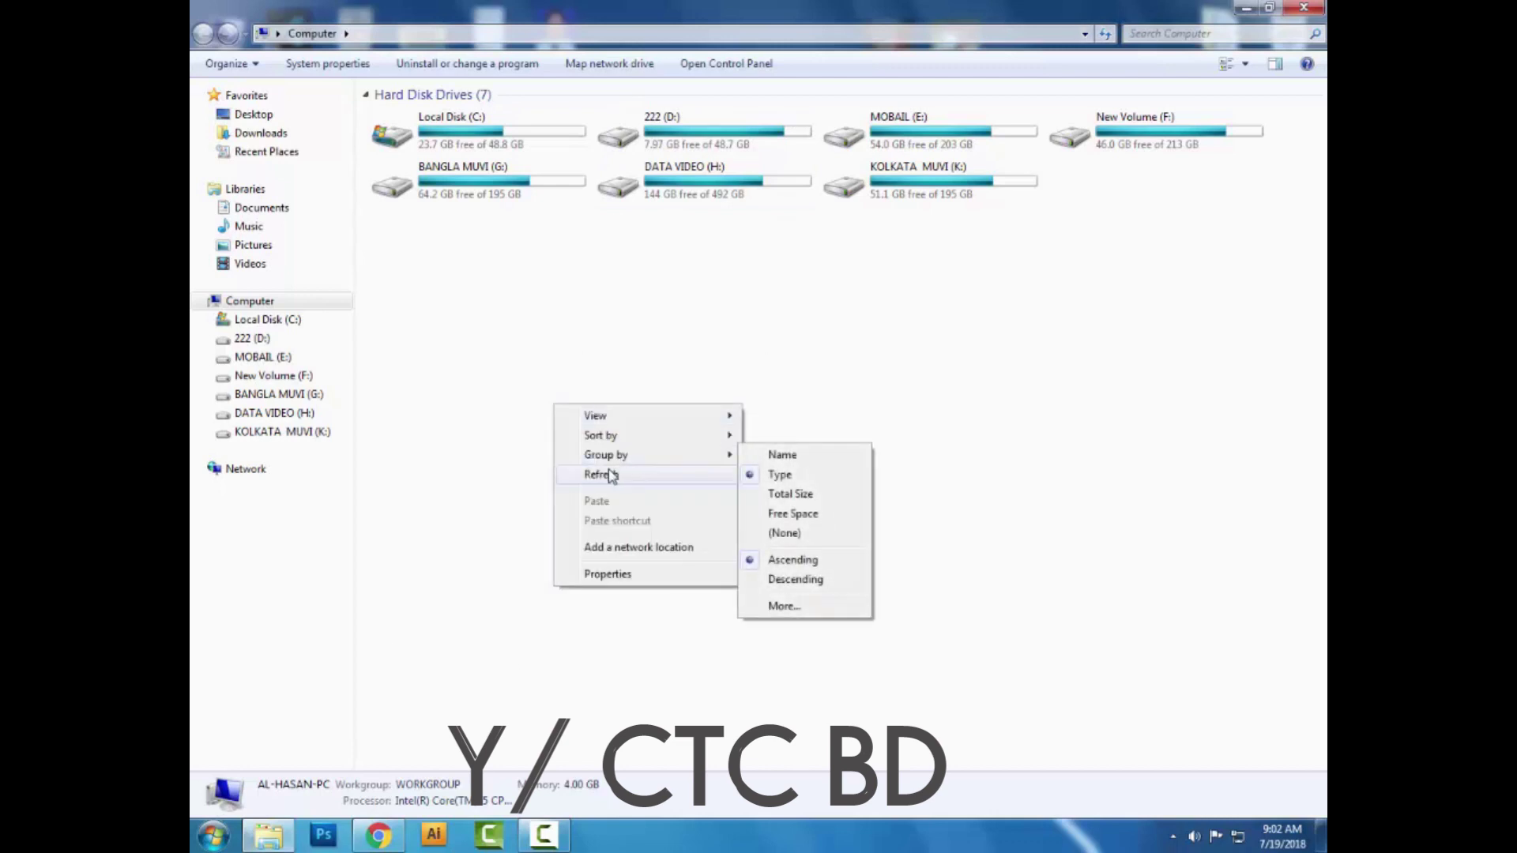
{"action": "left_click", "coordinate": [466, 574]}
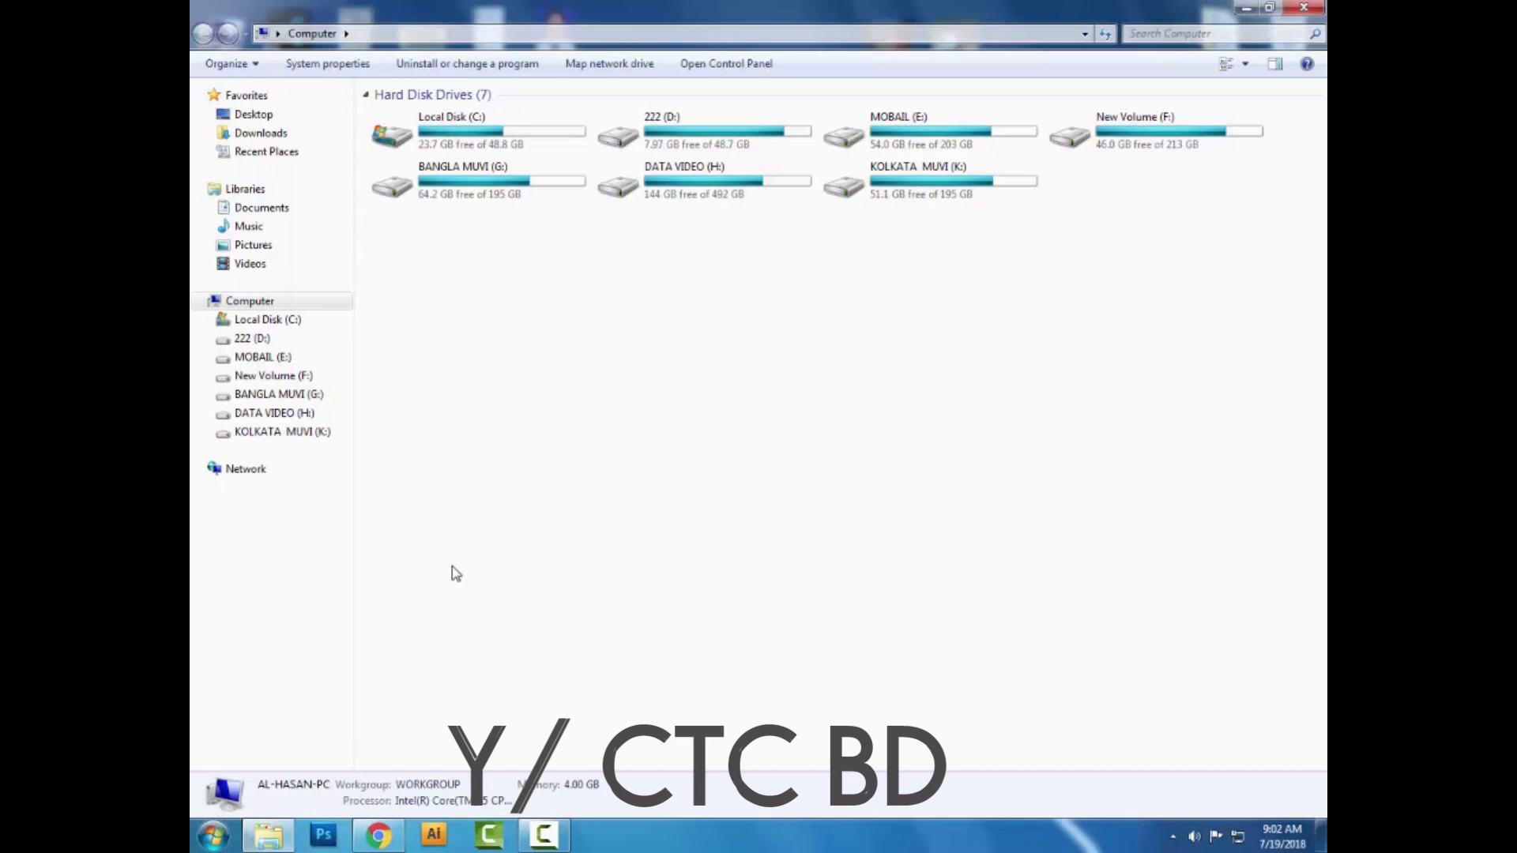
{"action": "right_click", "coordinate": [441, 497]}
{"action": "left_click", "coordinate": [480, 561]}
Step: Open the Control Panel's Programs category and bring up the dialog for turning Windows features on or off
{"action": "key", "text": "super"}
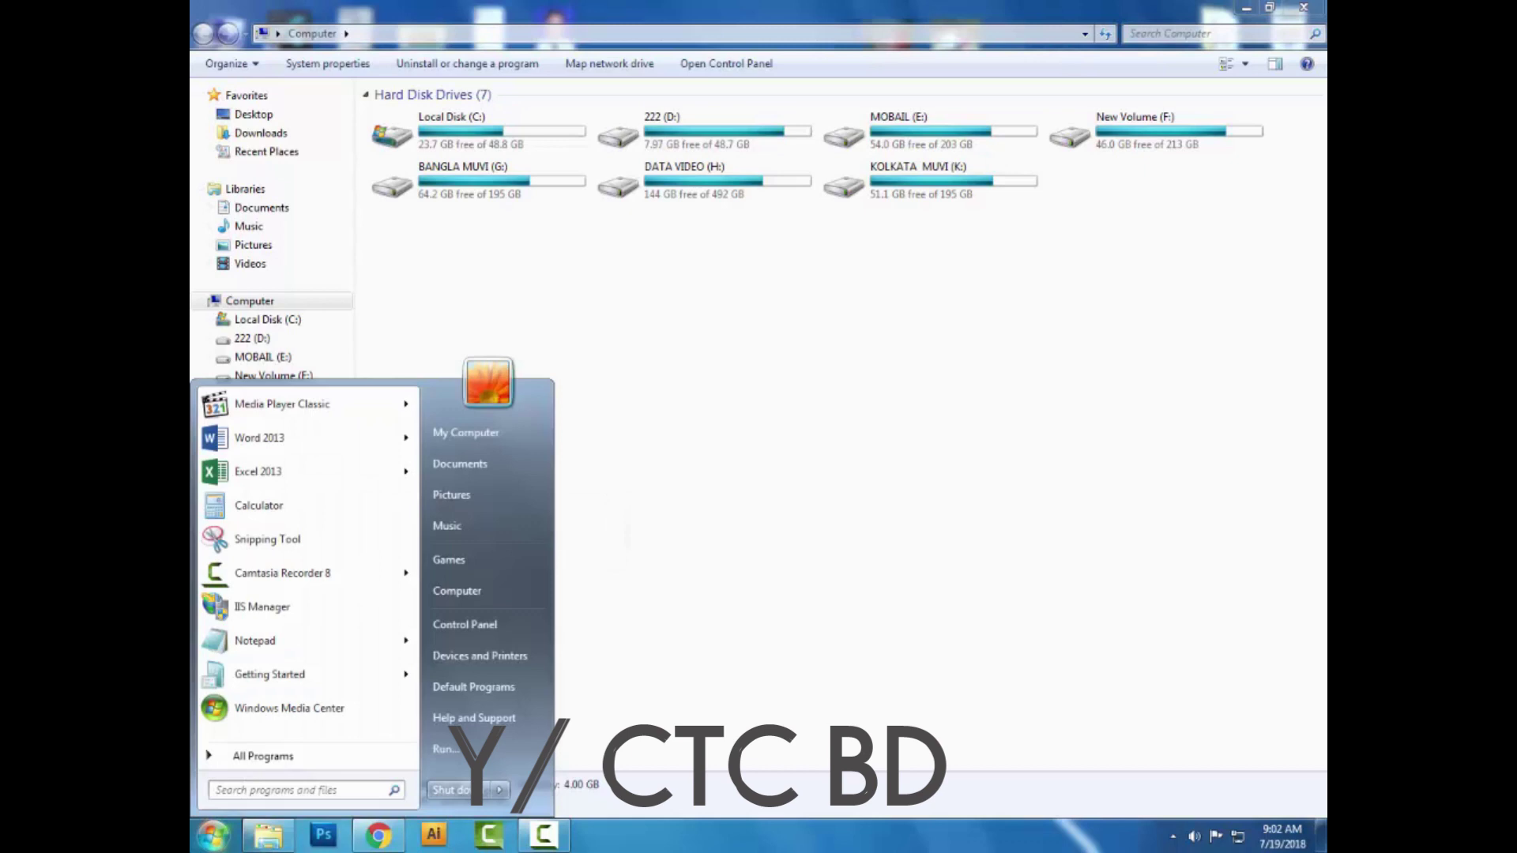
{"action": "left_click", "coordinate": [464, 627]}
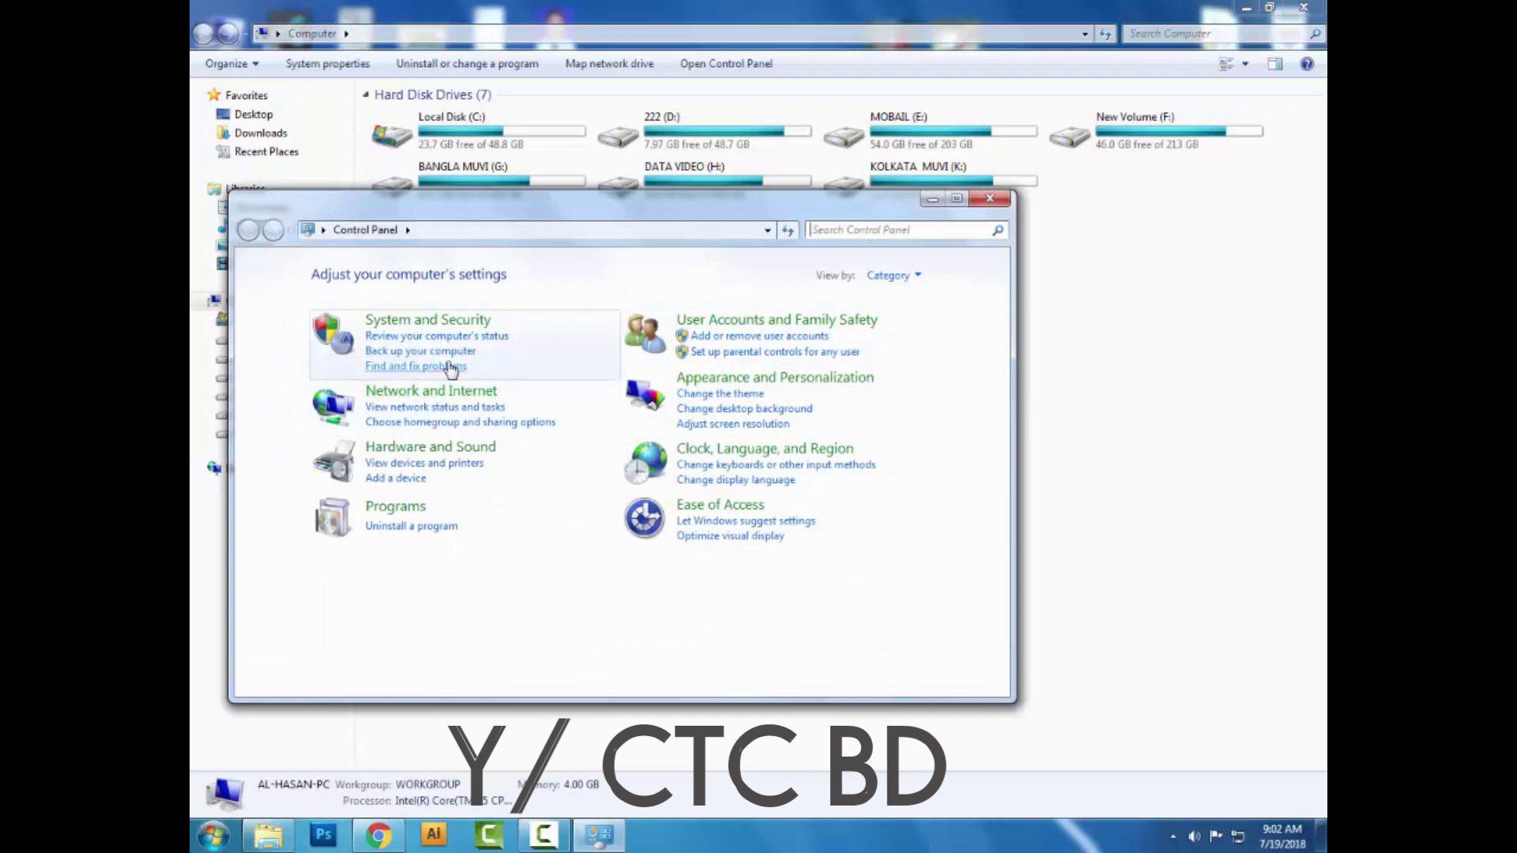
{"action": "left_click", "coordinate": [396, 507]}
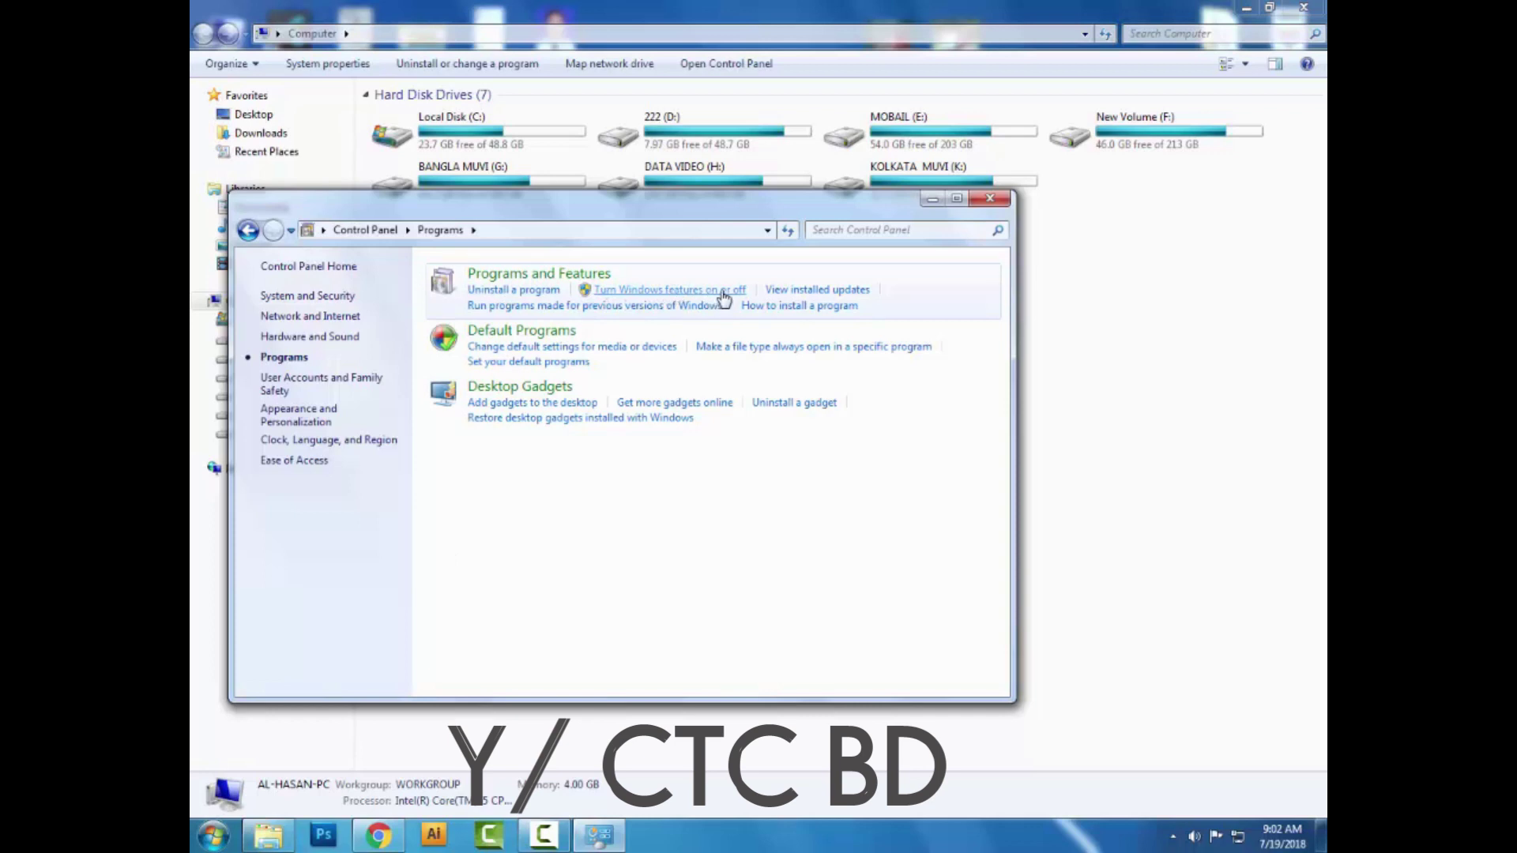
{"action": "left_click", "coordinate": [654, 294]}
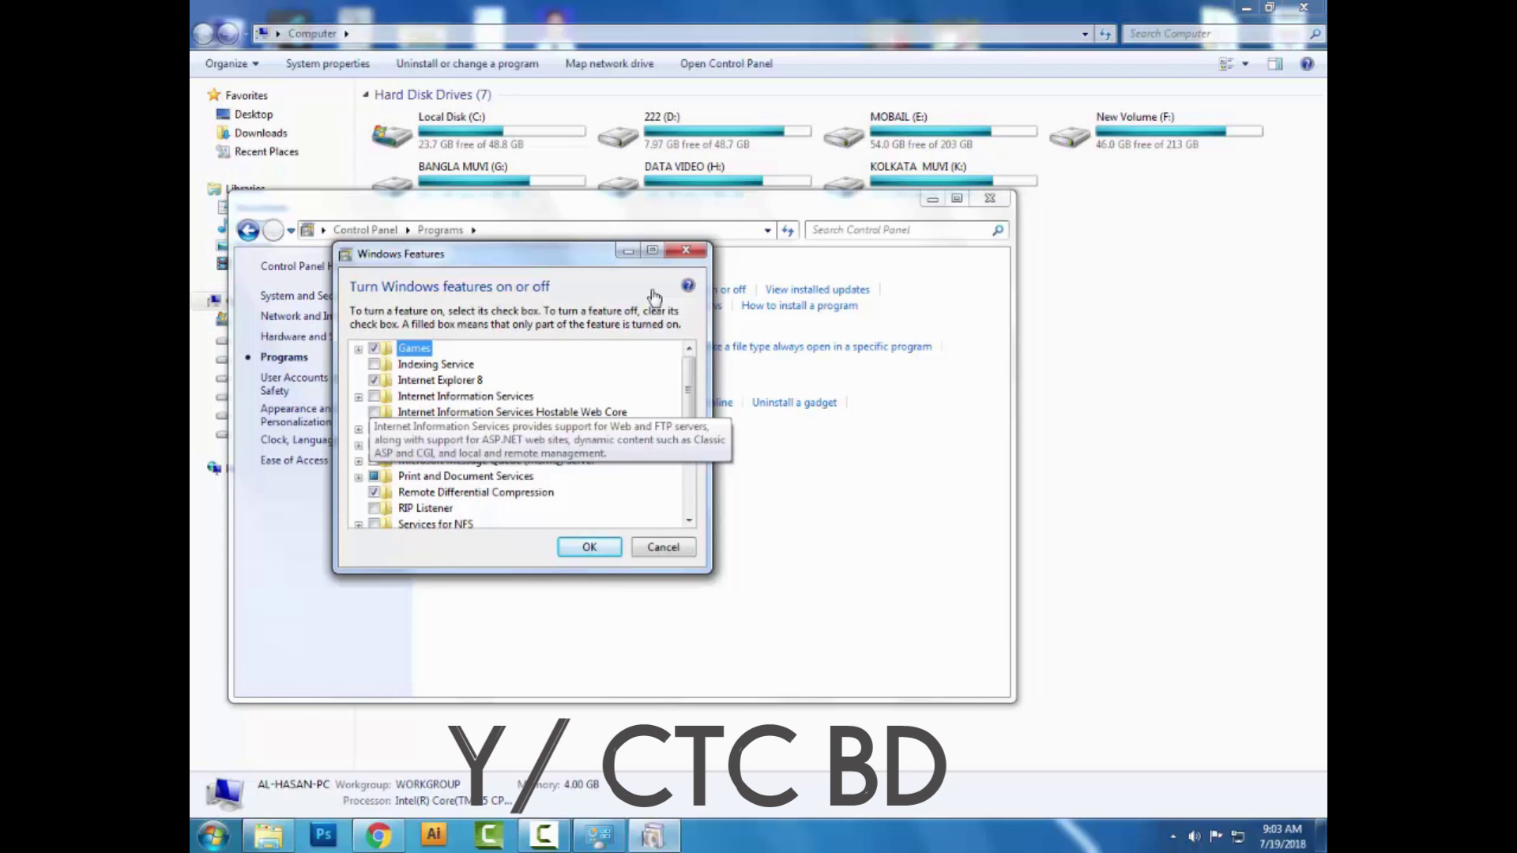
Step: Turn on Internet Information Services together with its FTP Server component
{"action": "key", "text": "Down"}
{"action": "key", "text": "Down"}
{"action": "key", "text": "Down"}
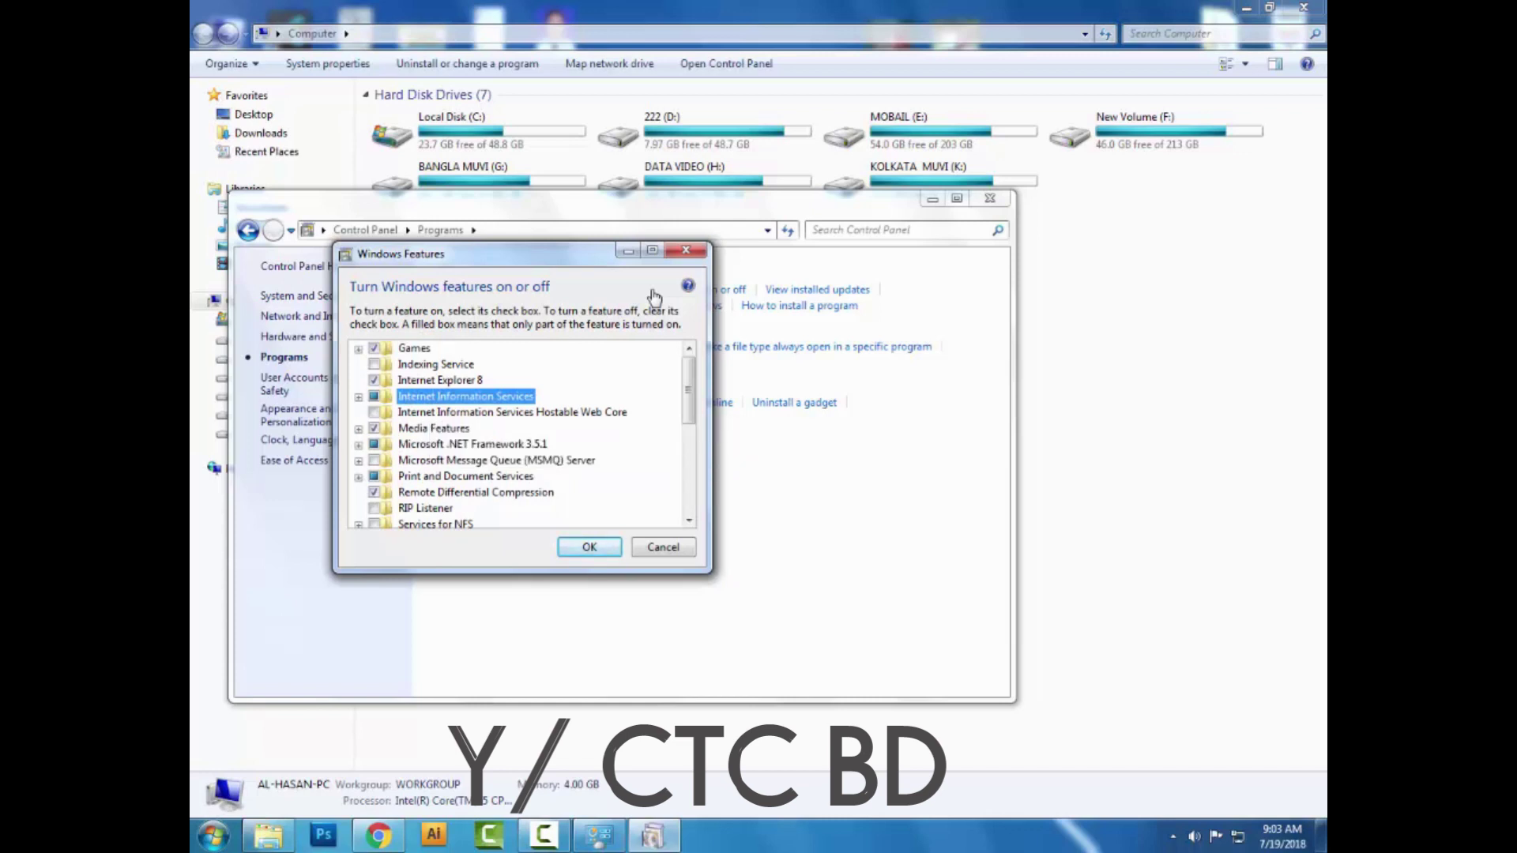
{"action": "key", "text": "Right"}
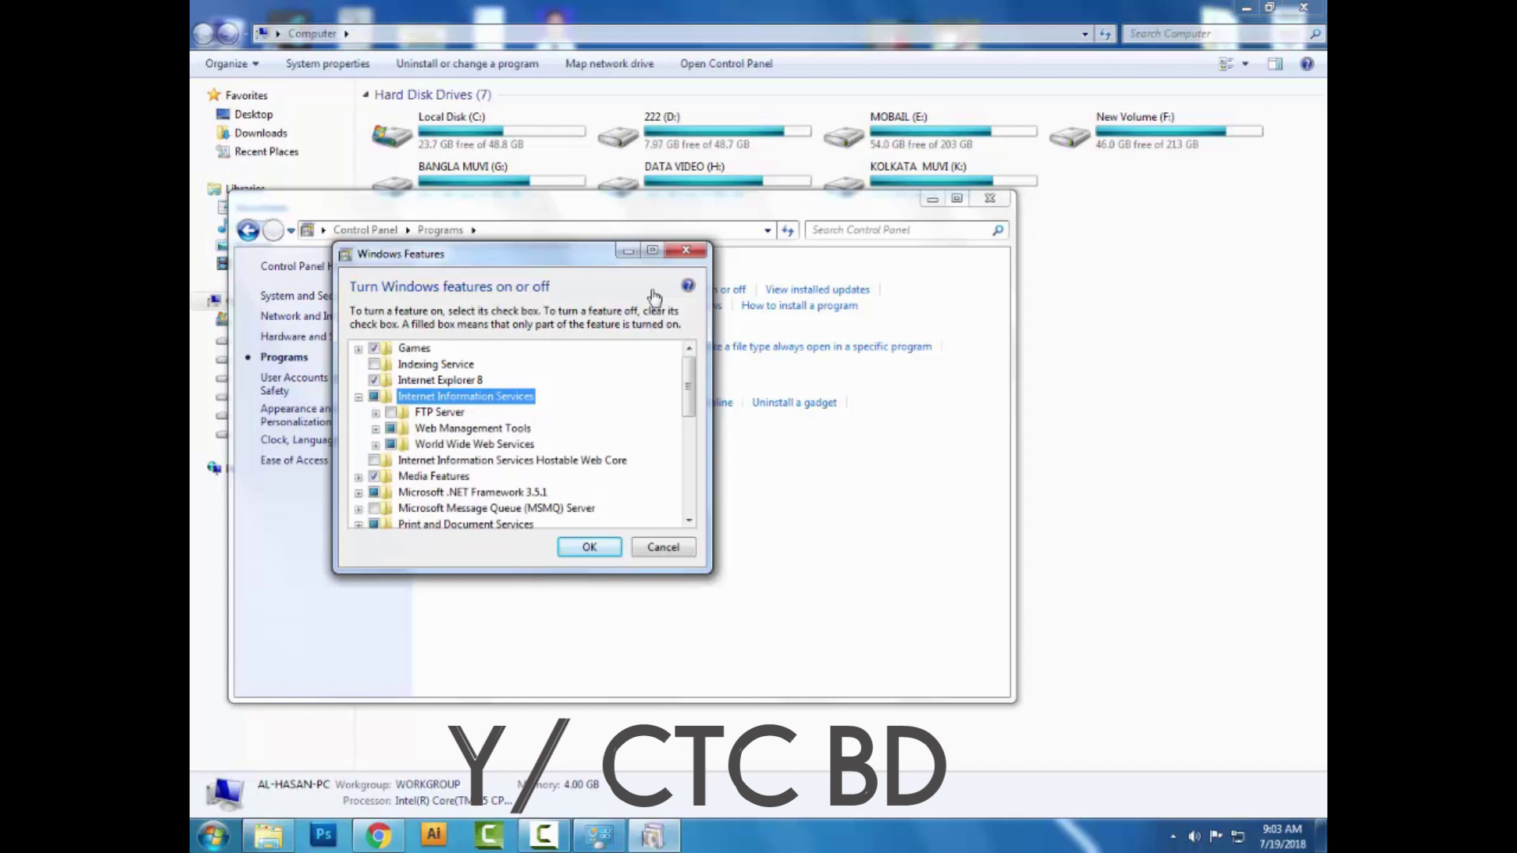
{"action": "key", "text": "Down"}
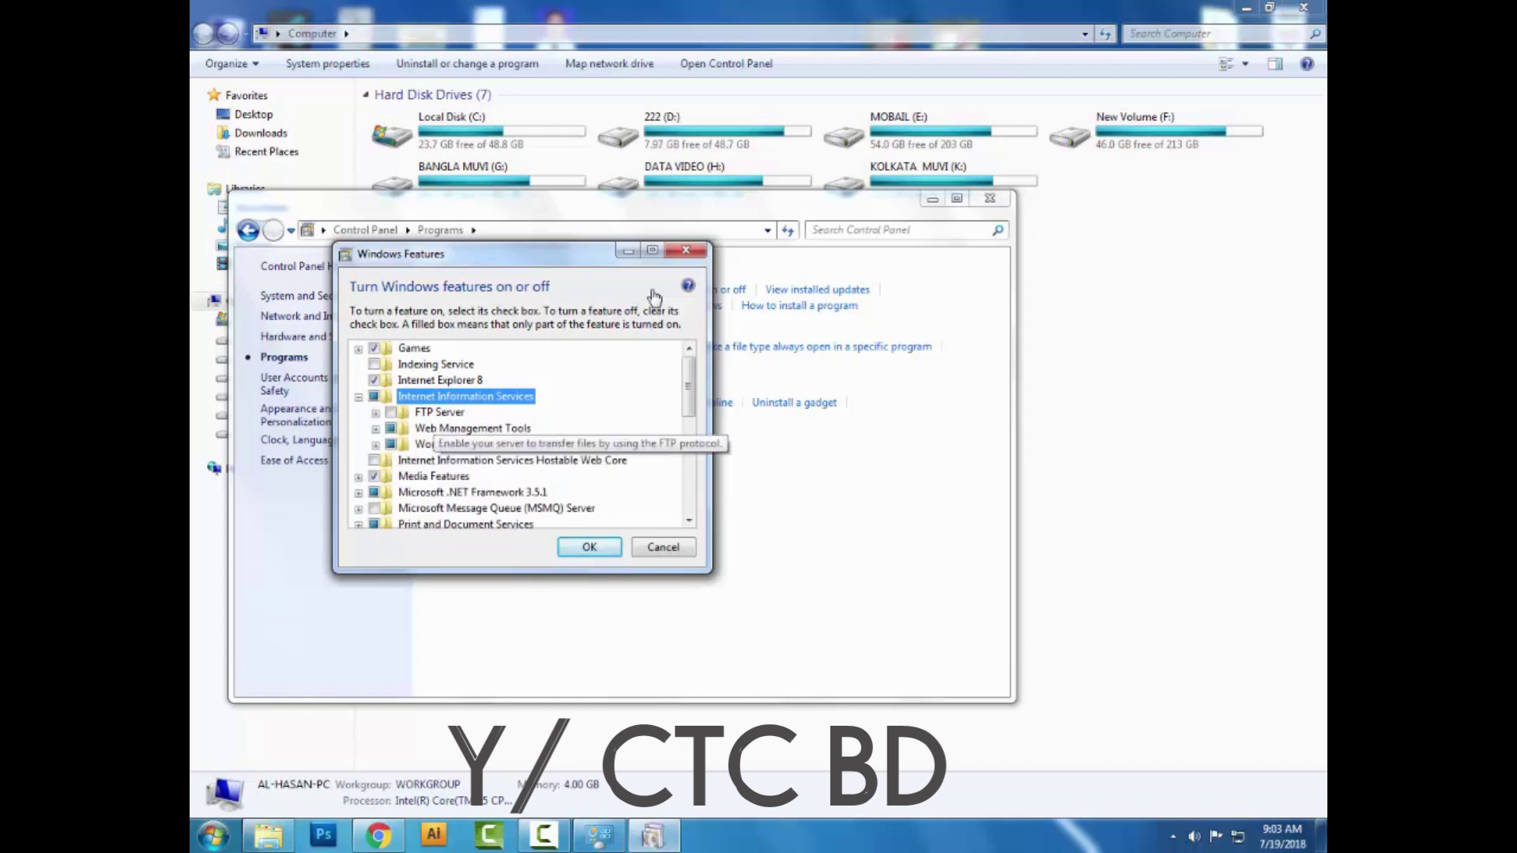
{"action": "key", "text": "Down"}
{"action": "key", "text": "space"}
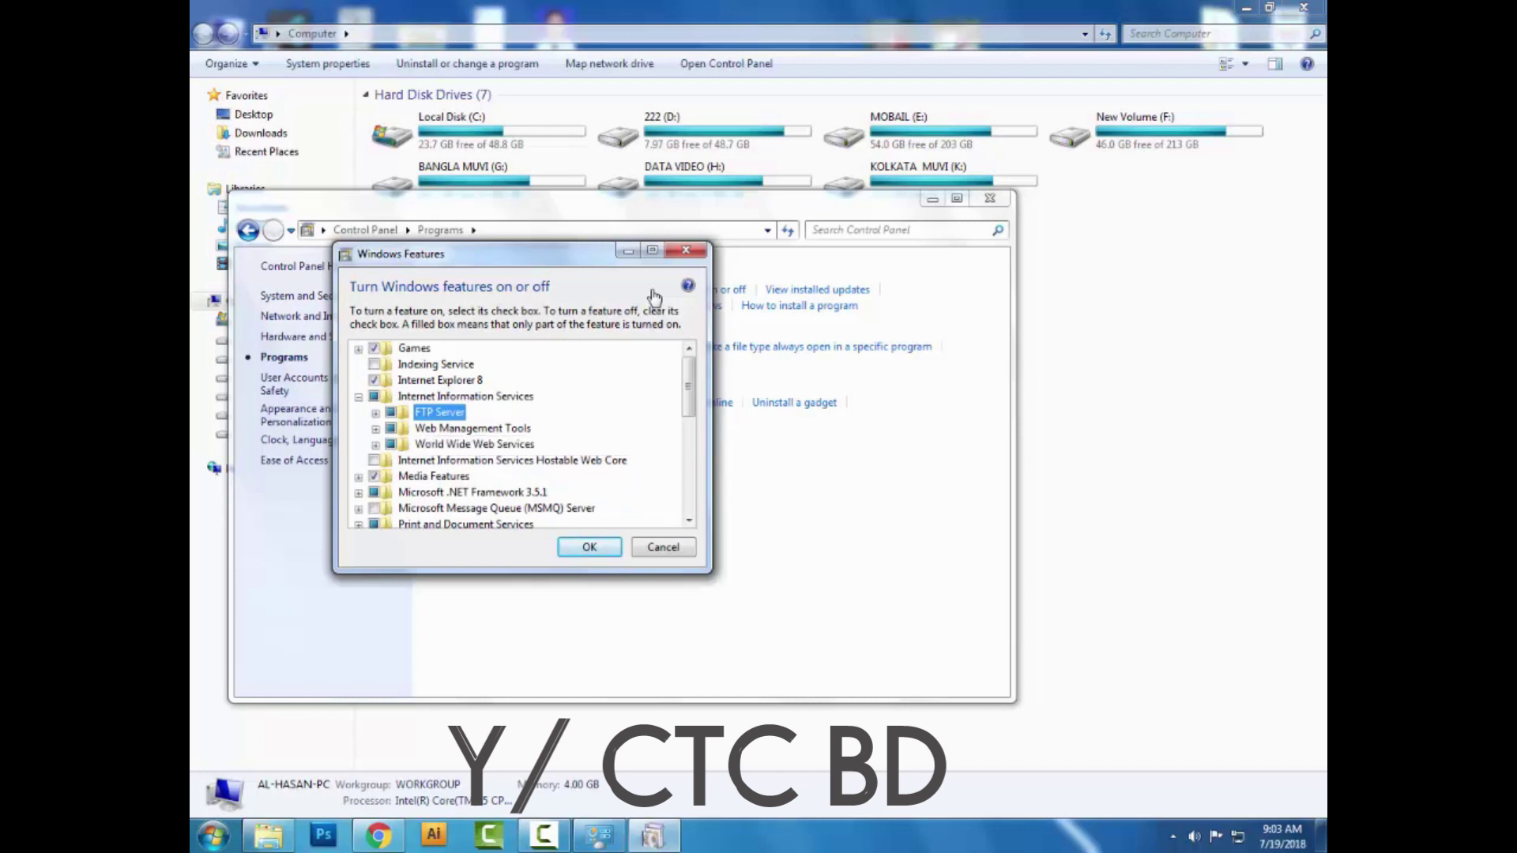
Step: Enable FTP Service under FTP Server and apply the Windows feature changes
{"action": "key", "text": "Right"}
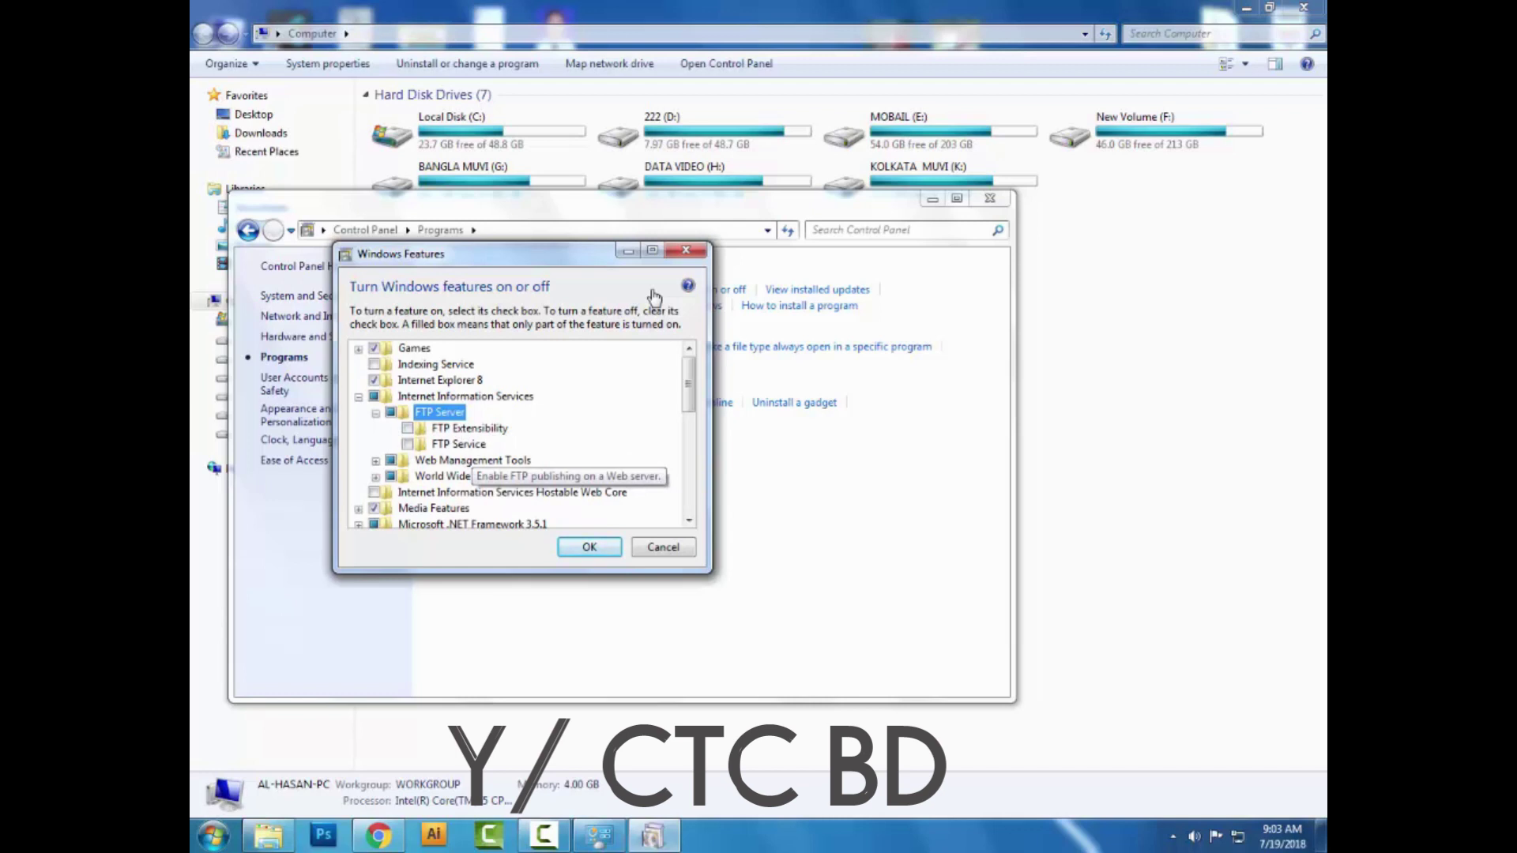
{"action": "key", "text": "Down"}
{"action": "key", "text": "Down"}
{"action": "key", "text": "space"}
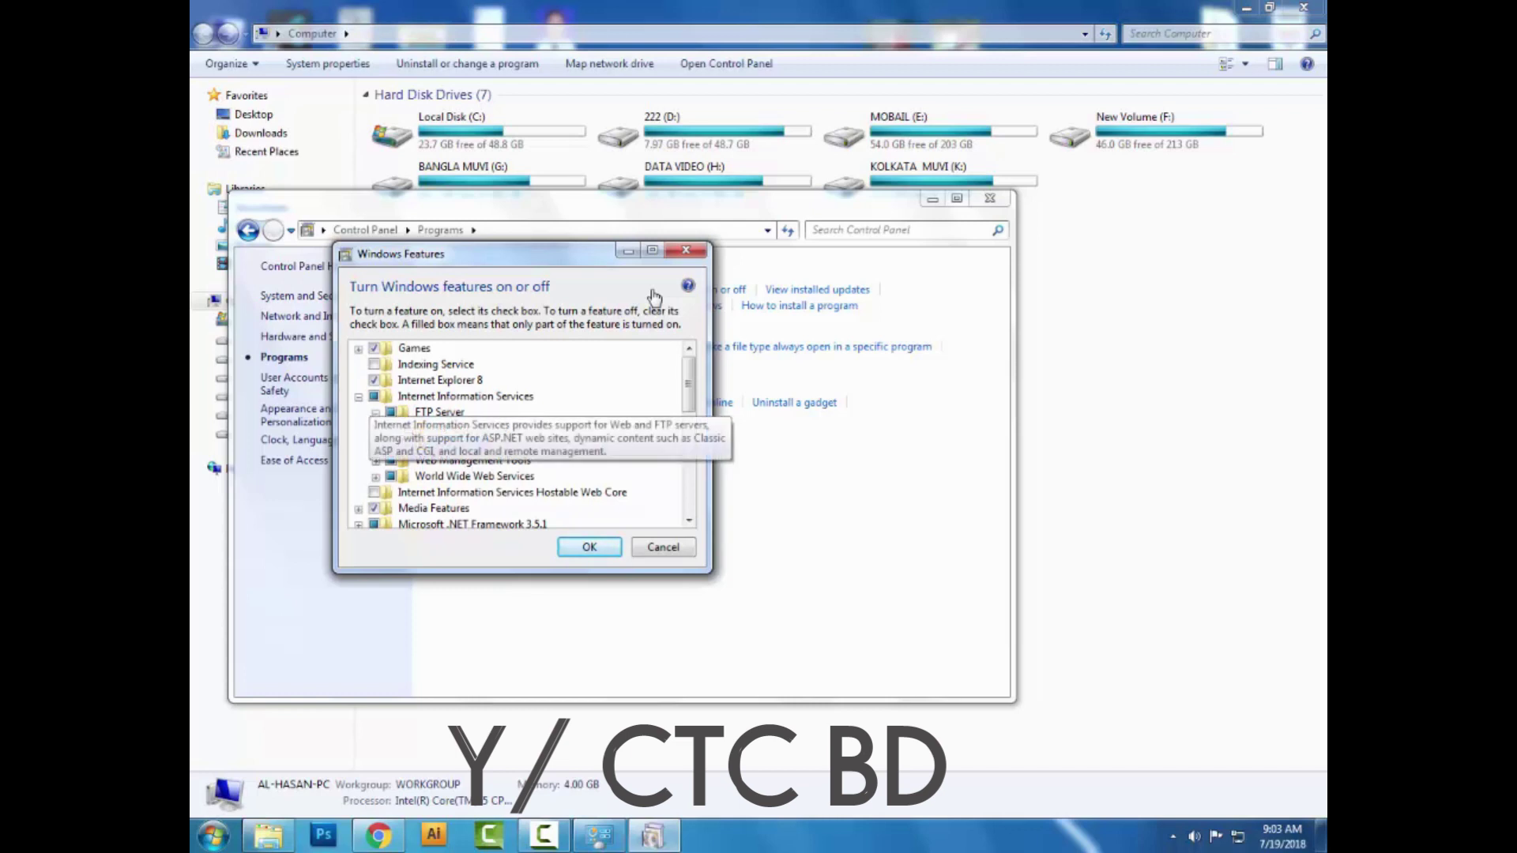
{"action": "key", "text": "Down"}
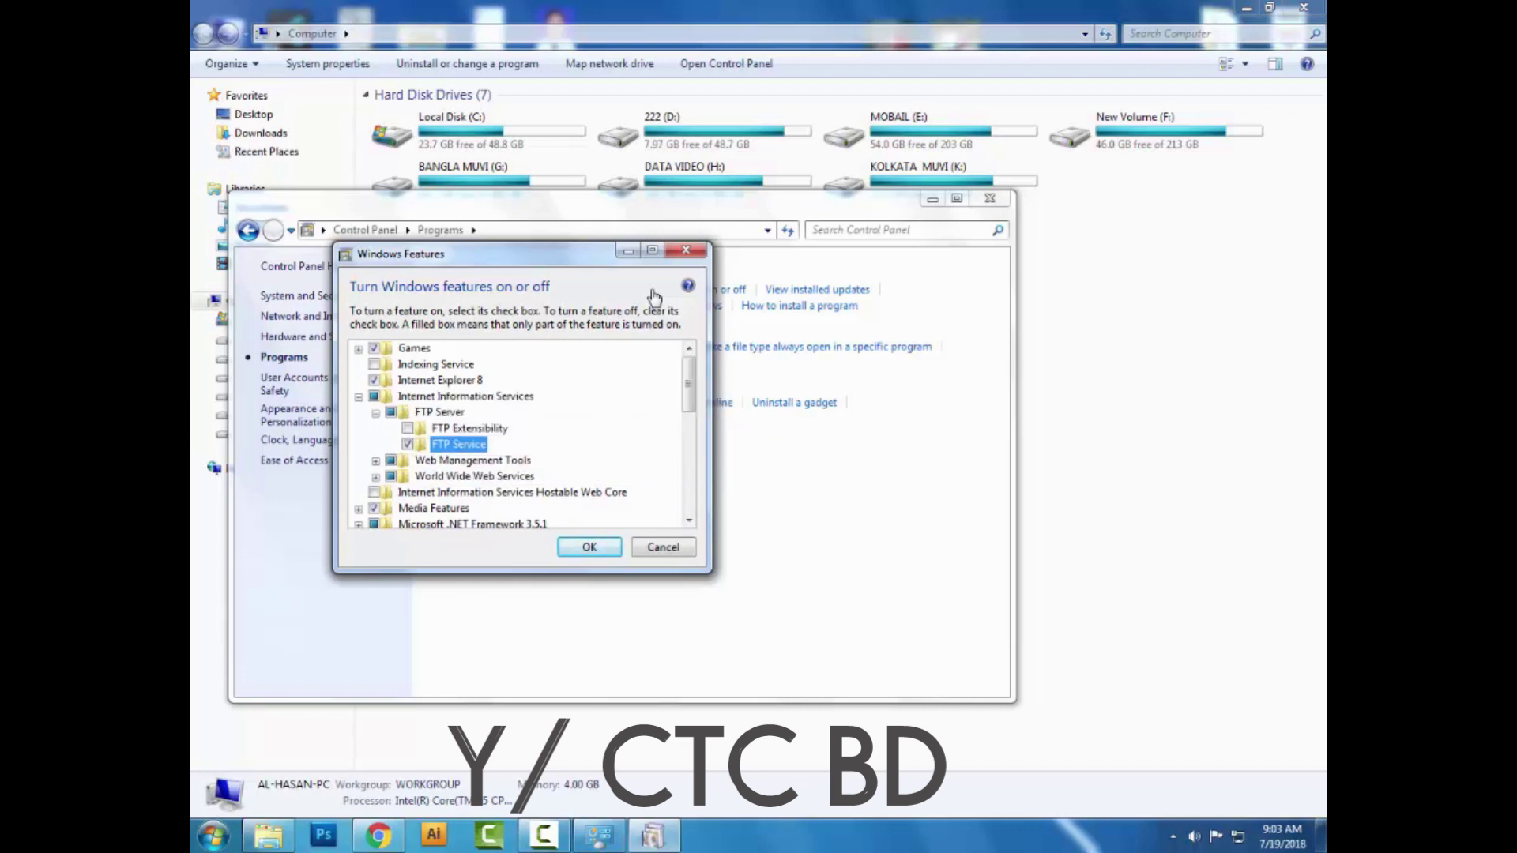
{"action": "key", "text": "Return"}
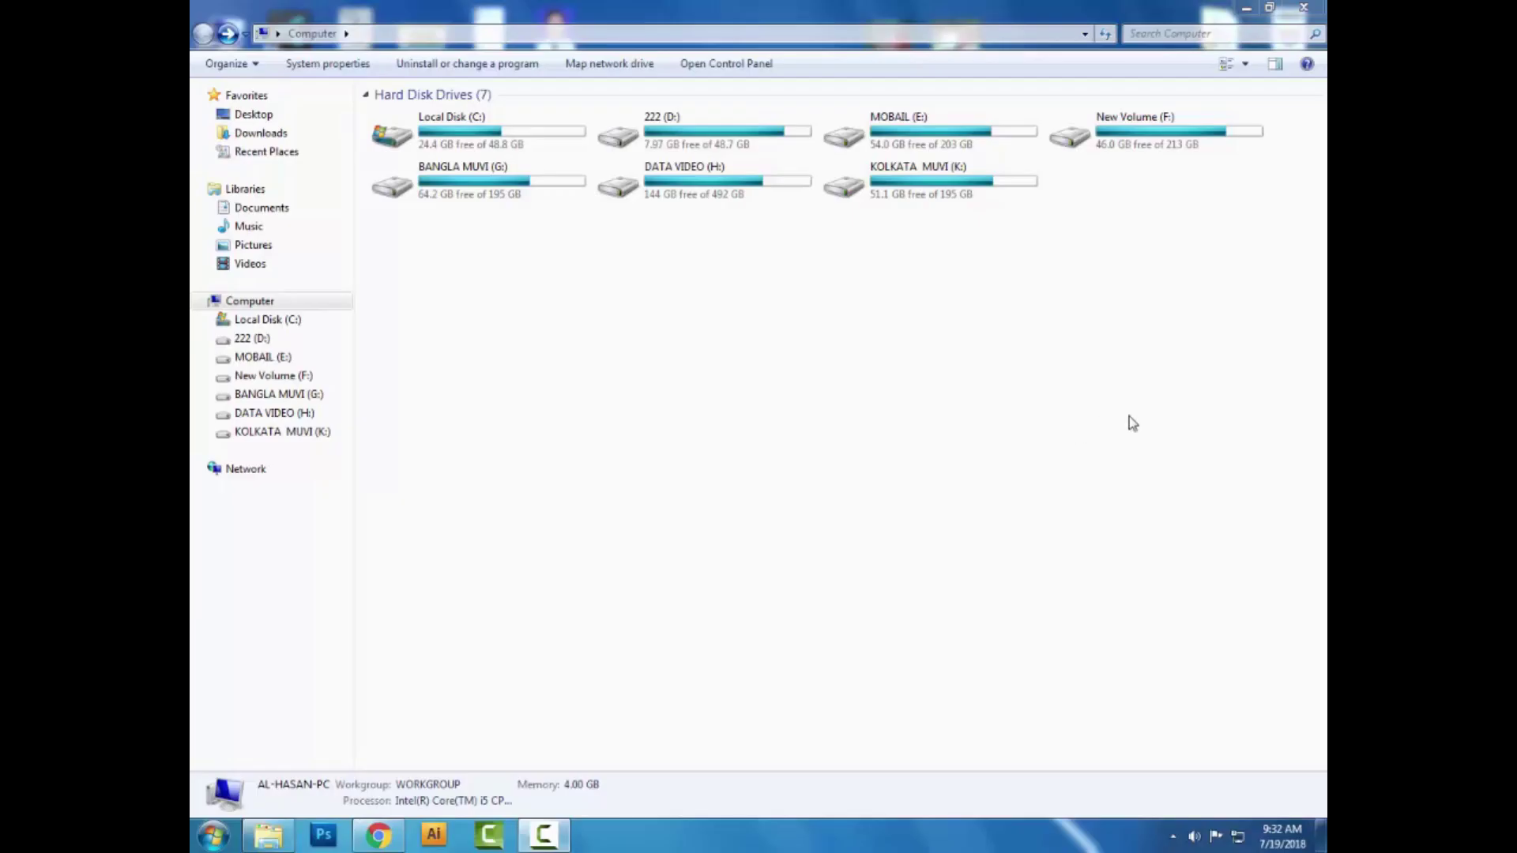
Step: Find and open Internet Information Services (IIS) Manager, and show the server's Sites list
{"action": "key", "text": "super"}
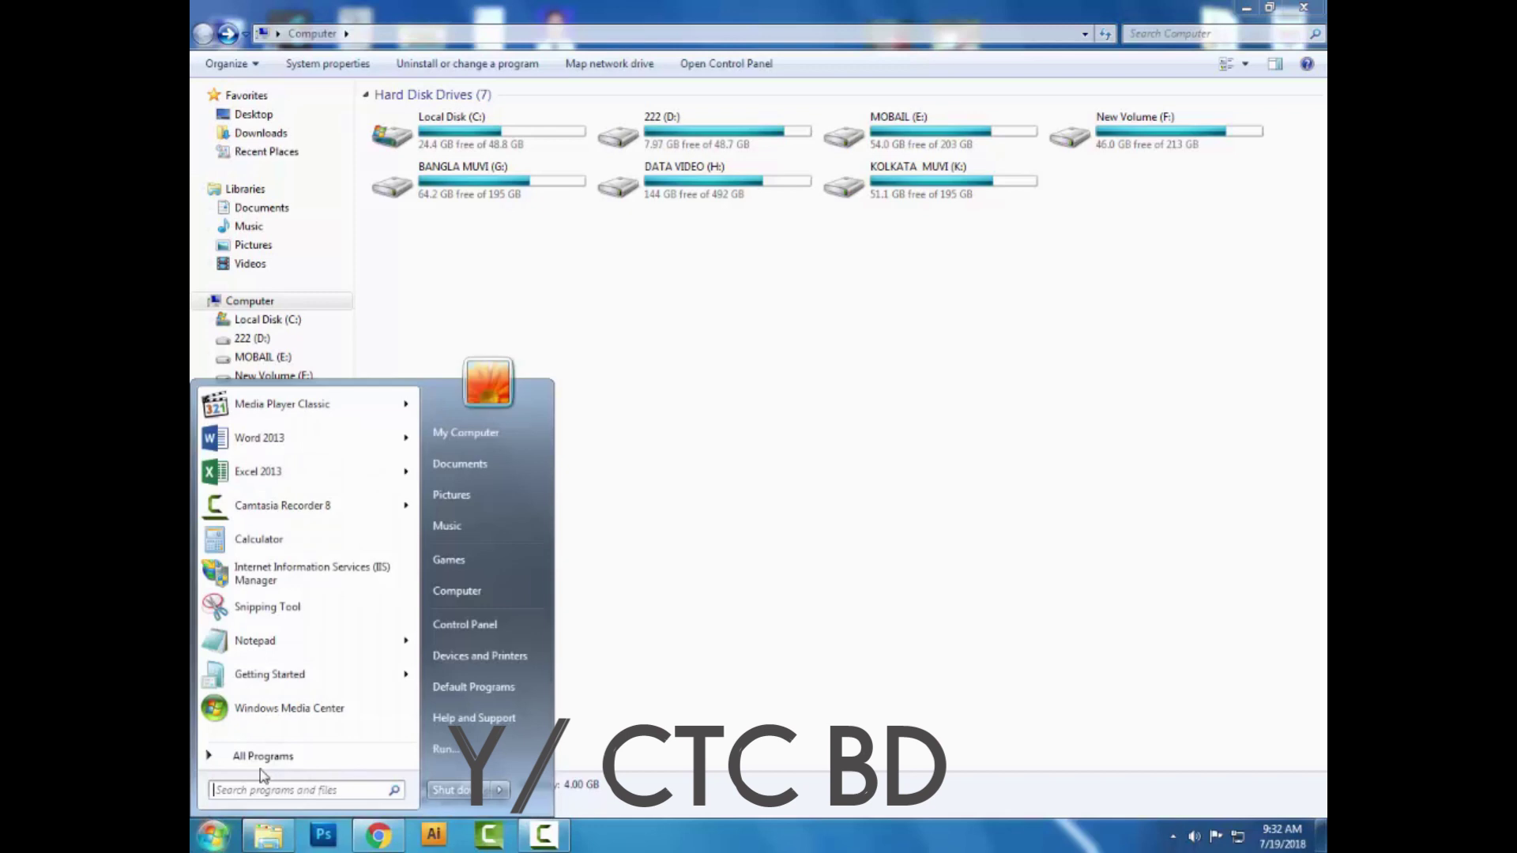
{"action": "type", "text": "iis"}
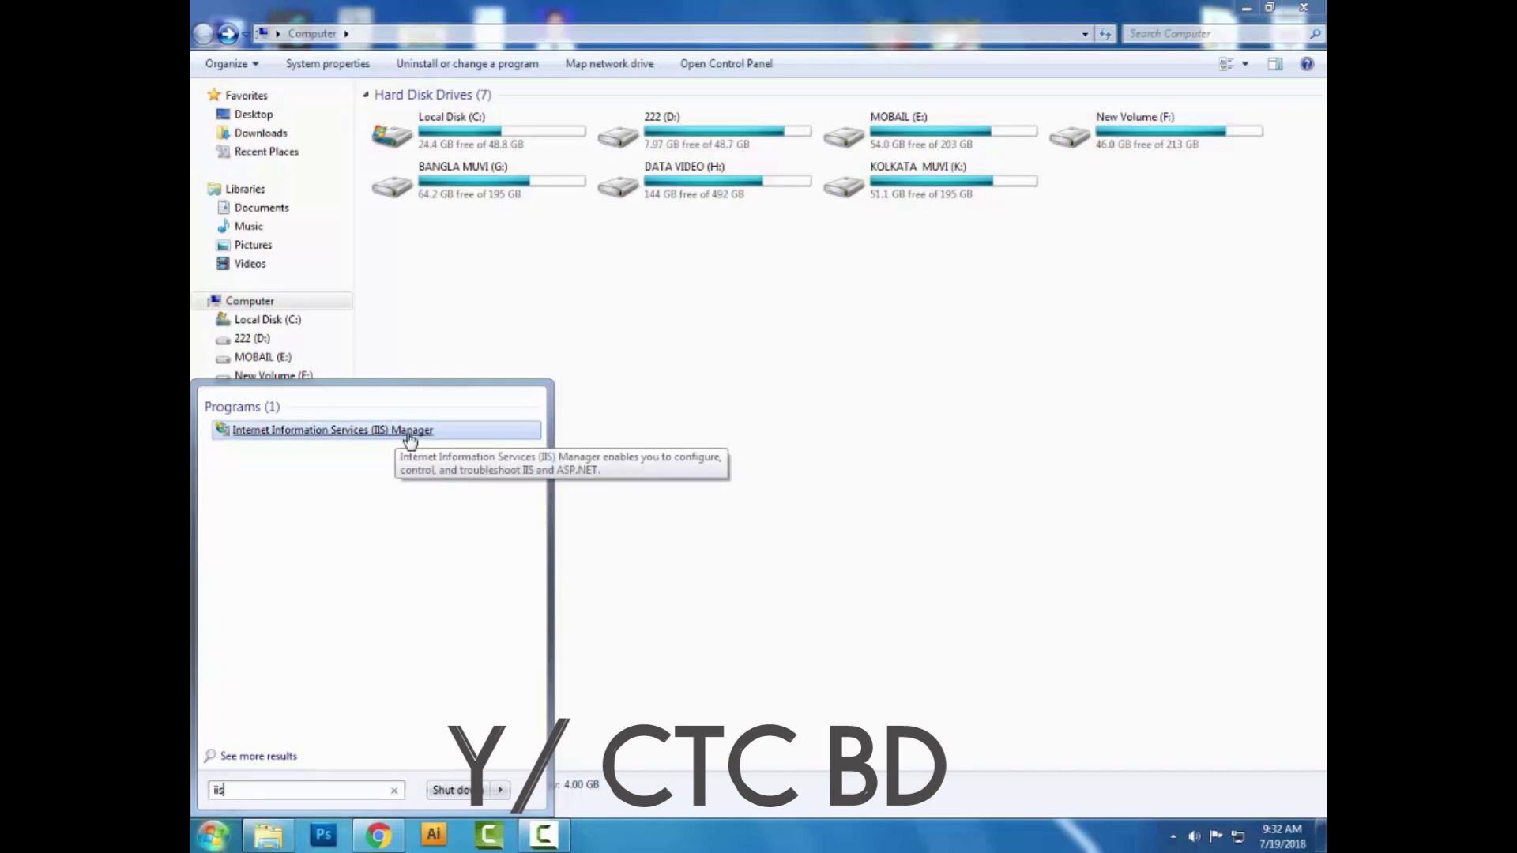
{"action": "left_click", "coordinate": [353, 432]}
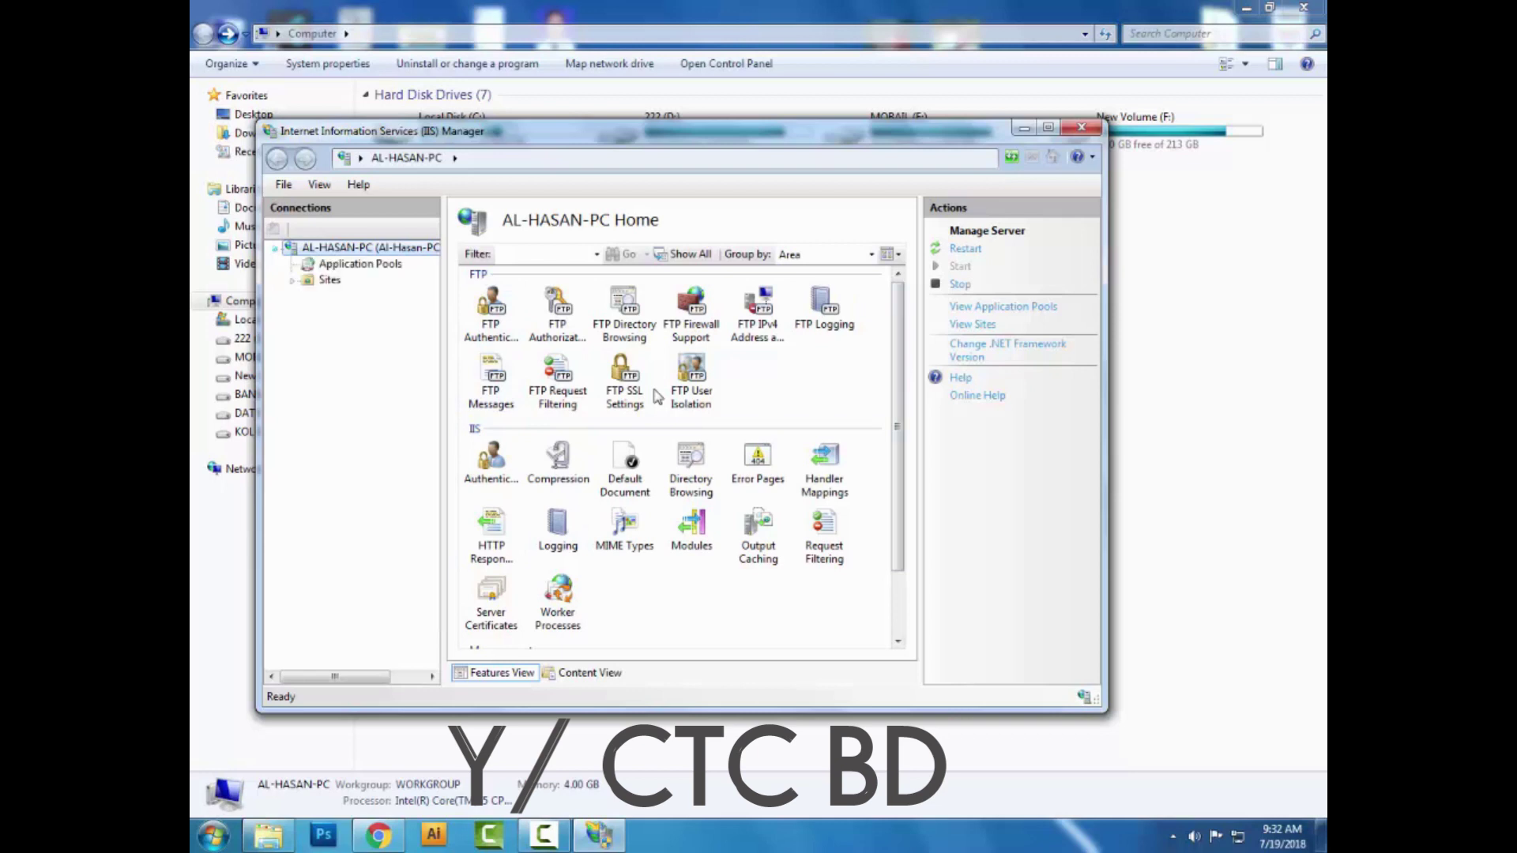
{"action": "key", "text": "Down"}
{"action": "key", "text": "Down"}
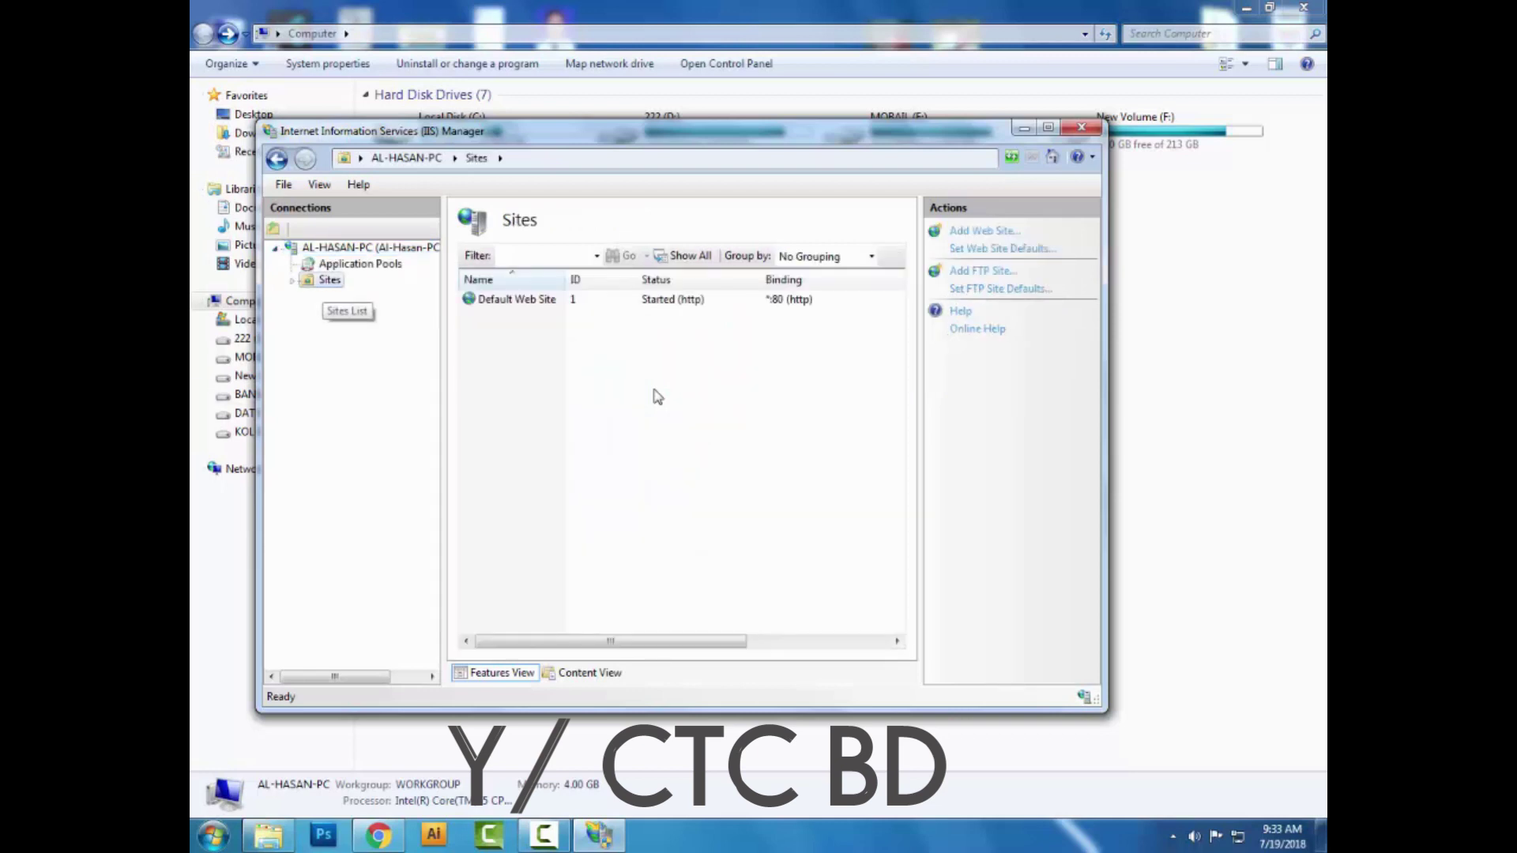
{"action": "key", "text": "Tab"}
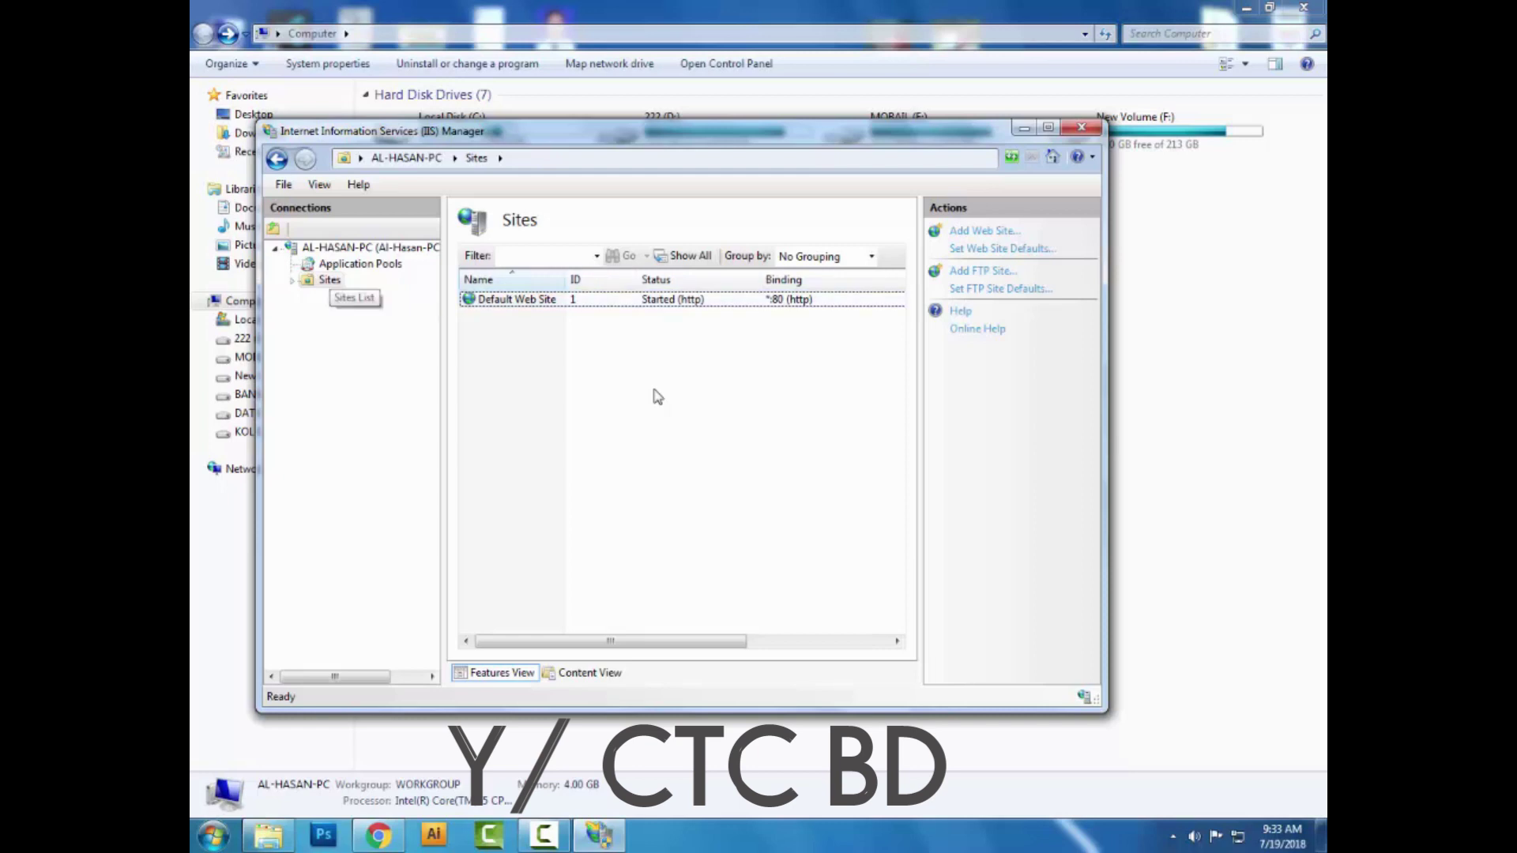
{"action": "key", "text": "Menu"}
{"action": "key", "text": "Up"}
{"action": "key", "text": "Up"}
{"action": "key", "text": "Up"}
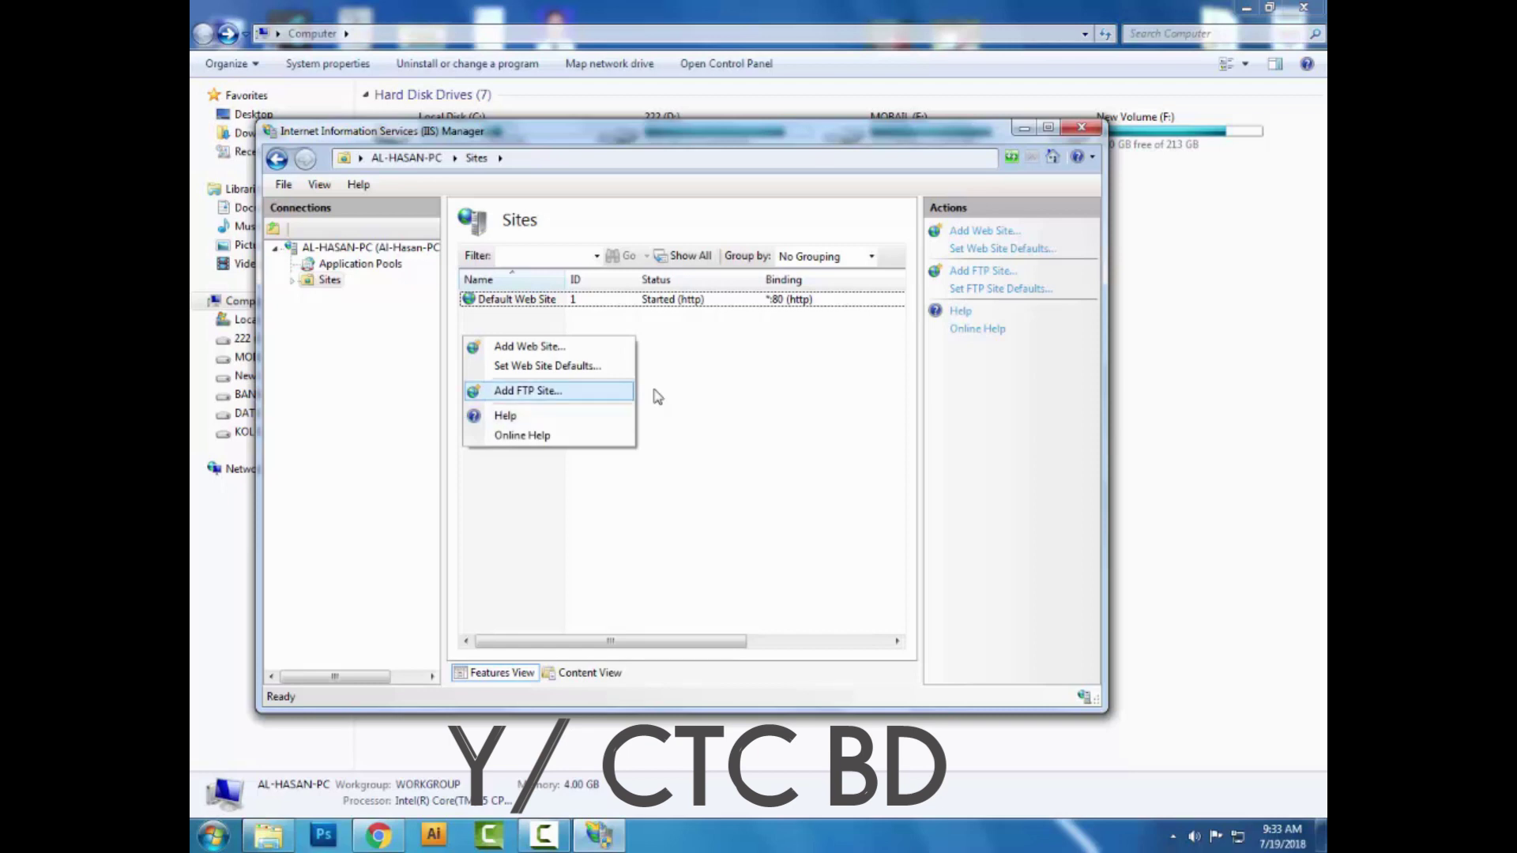
{"action": "key", "text": "Return"}
{"action": "key", "text": "Escape"}
Step: Start adding a new FTP site under the Sites node and name it "Tranfer"
{"action": "key", "text": "shift+Tab"}
{"action": "key", "text": "Menu"}
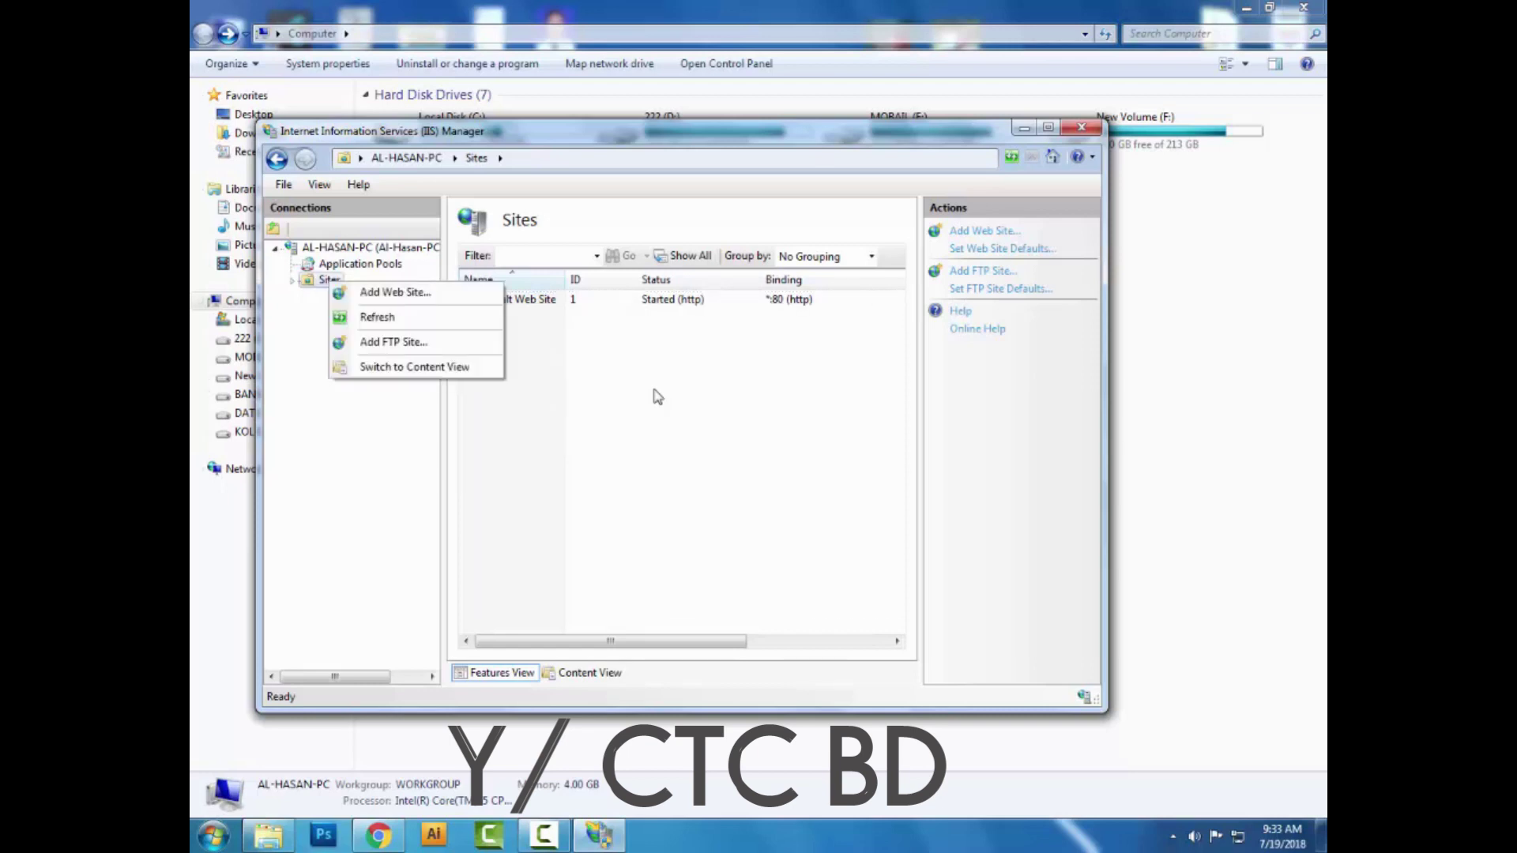
{"action": "key", "text": "Down"}
{"action": "key", "text": "Down"}
{"action": "key", "text": "Down"}
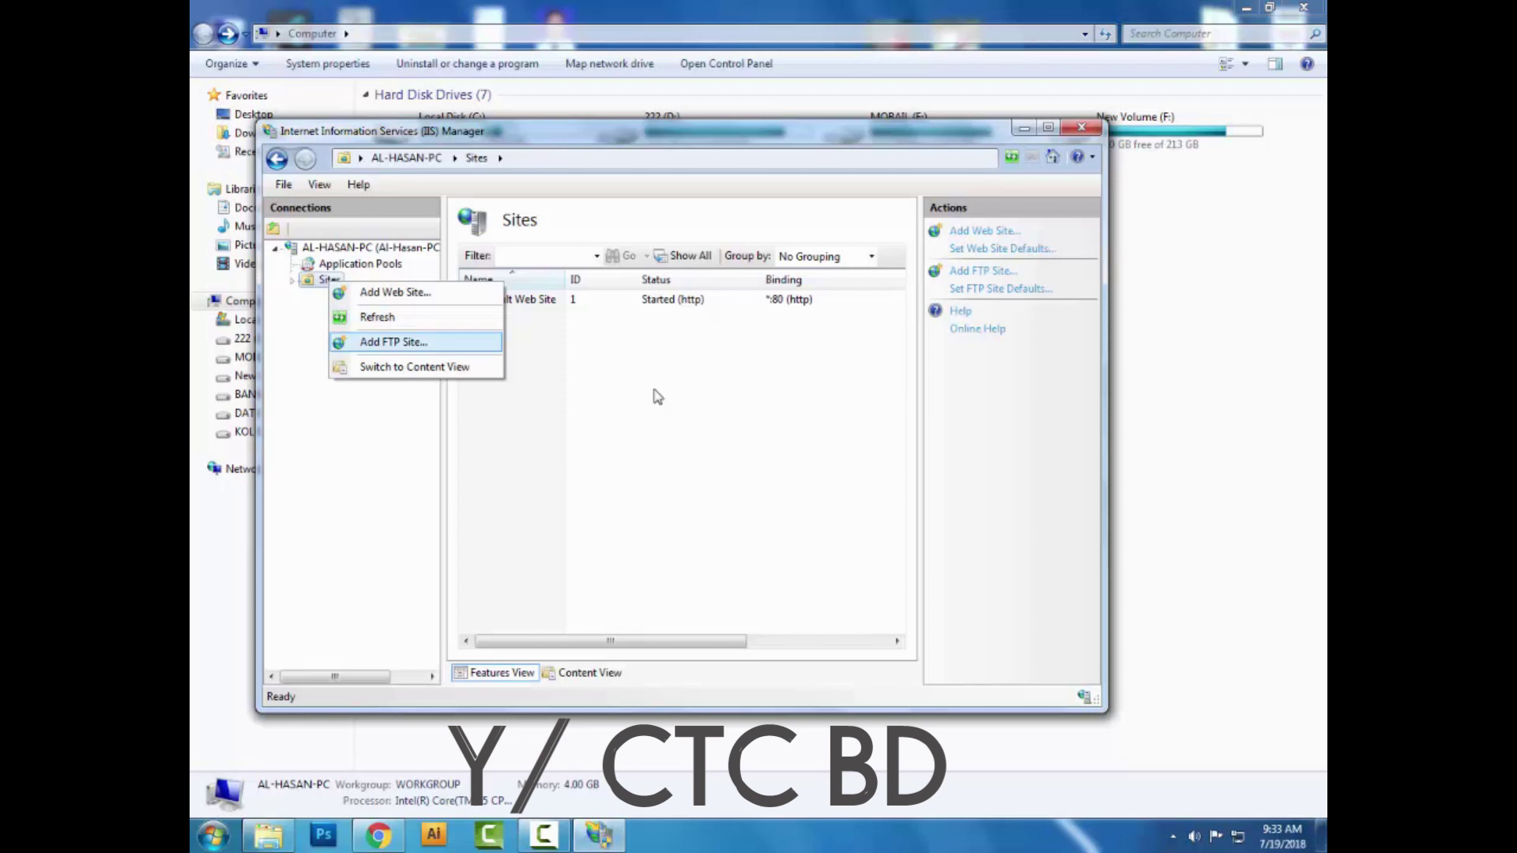
{"action": "key", "text": "Return"}
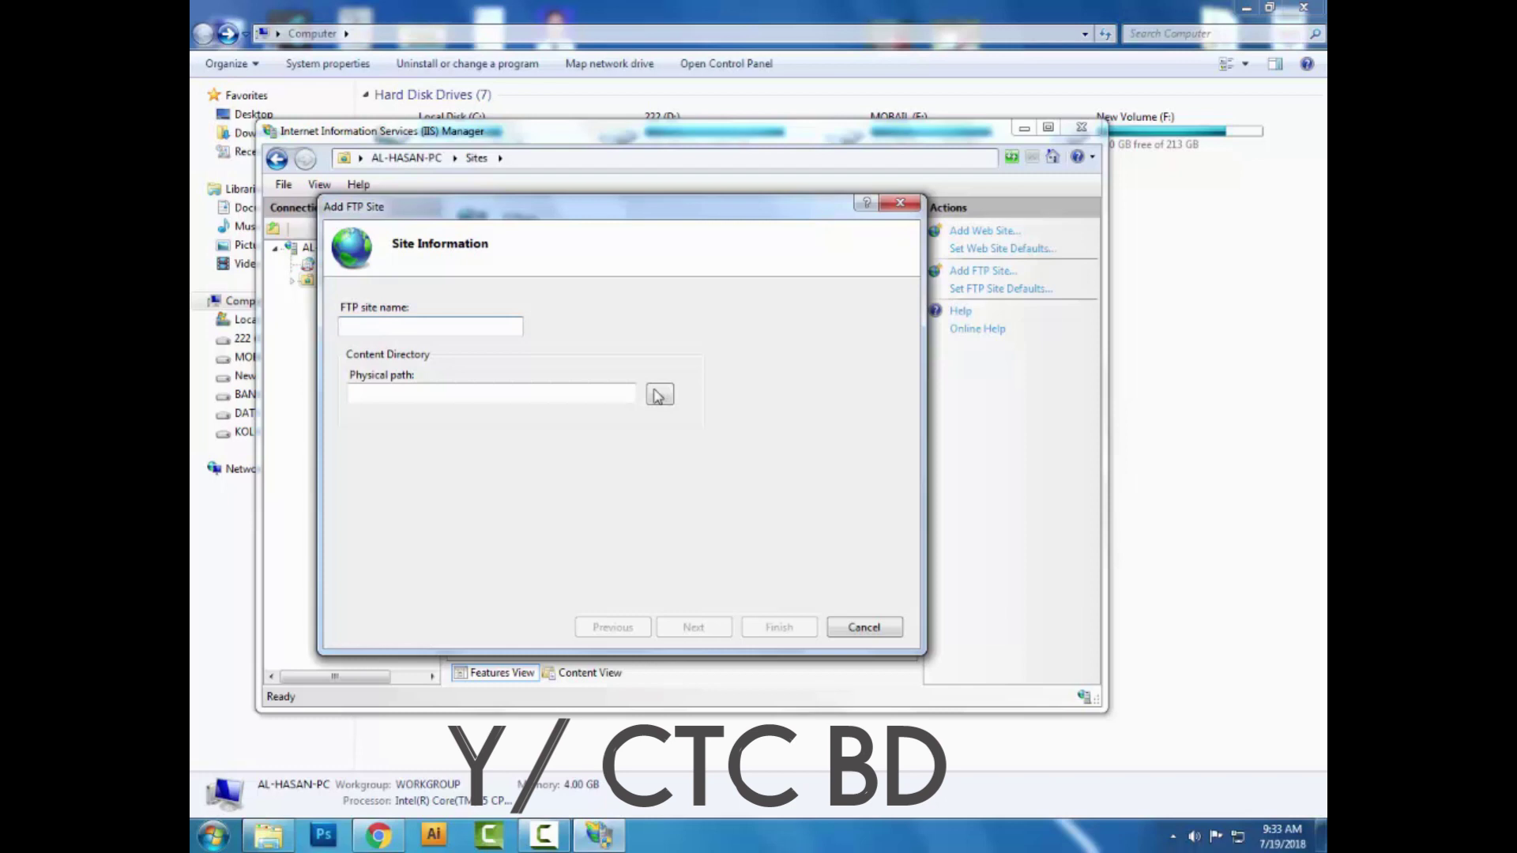
{"action": "type", "text": "Tranfer"}
{"action": "key", "text": "Tab"}
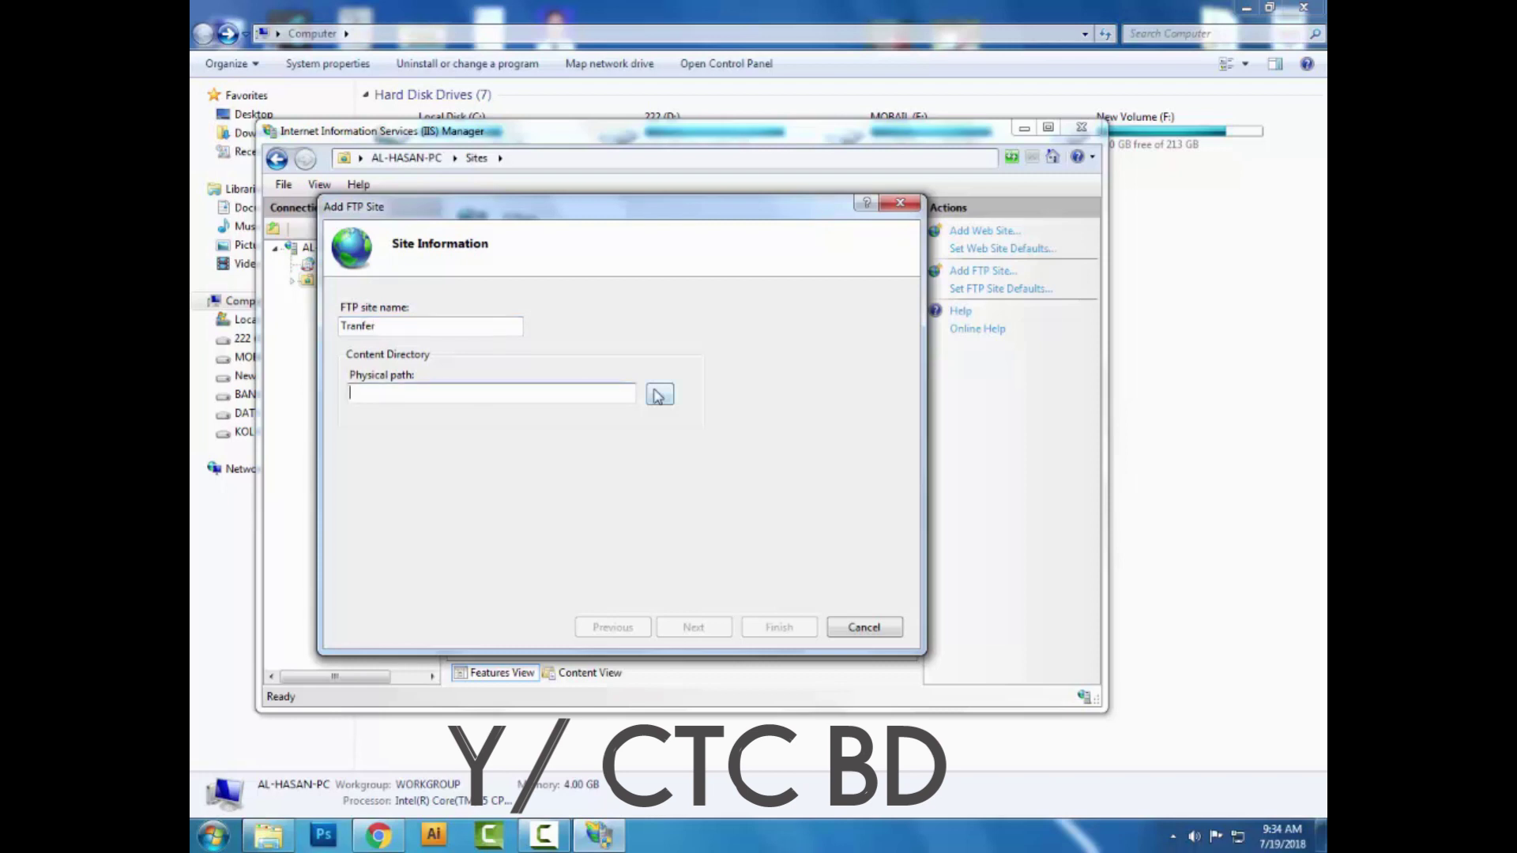
Step: Set the FTP site's physical path to the folder F:\03-05-2018\DAT\Natok
{"action": "left_click", "coordinate": [657, 395]}
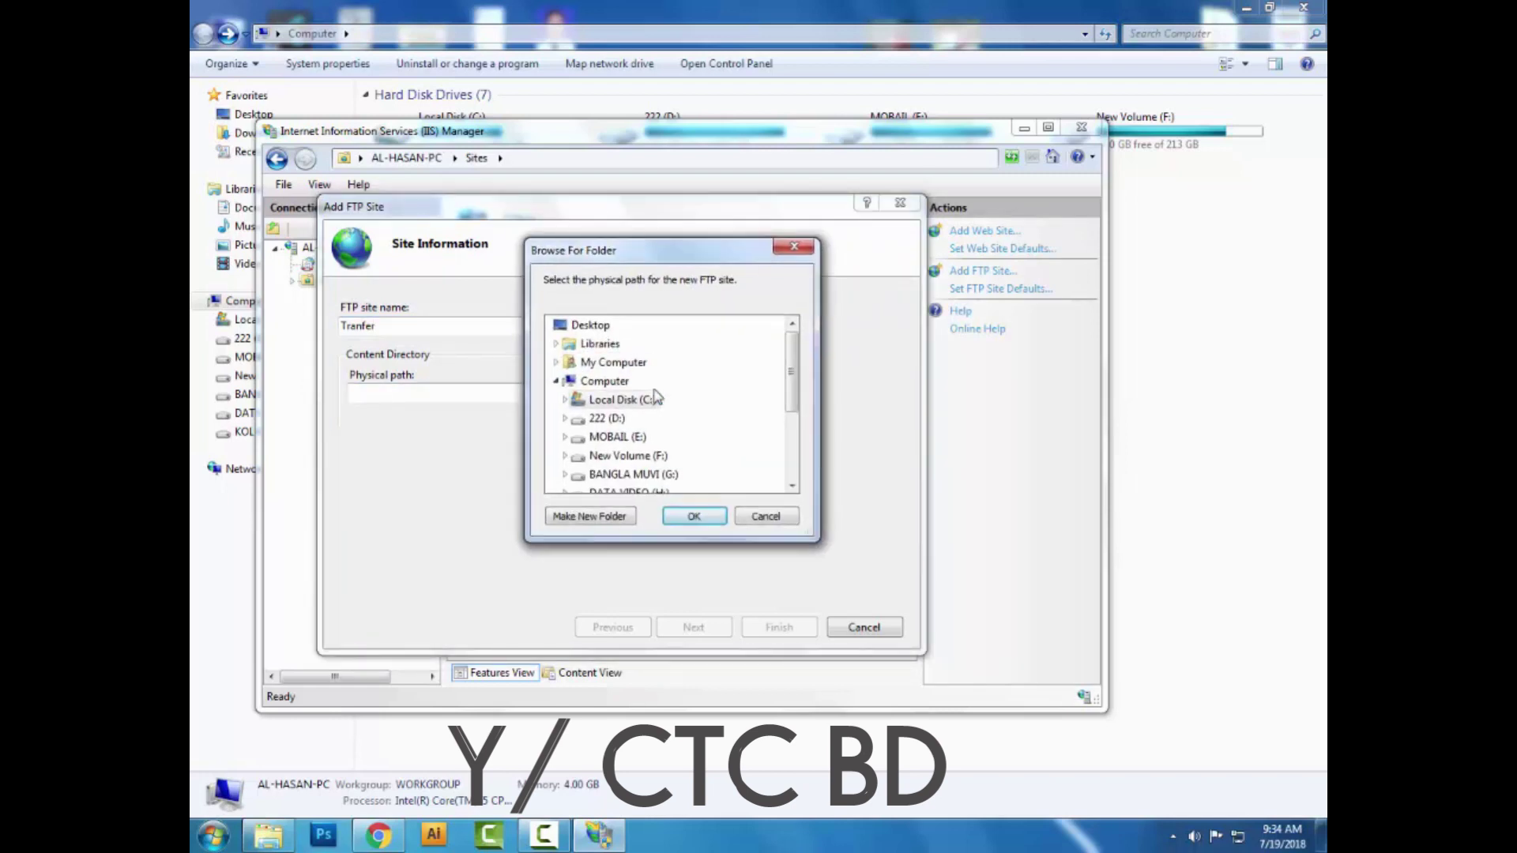
{"action": "scroll", "coordinate": [656, 396], "scroll_direction": "down", "scroll_amount": 2}
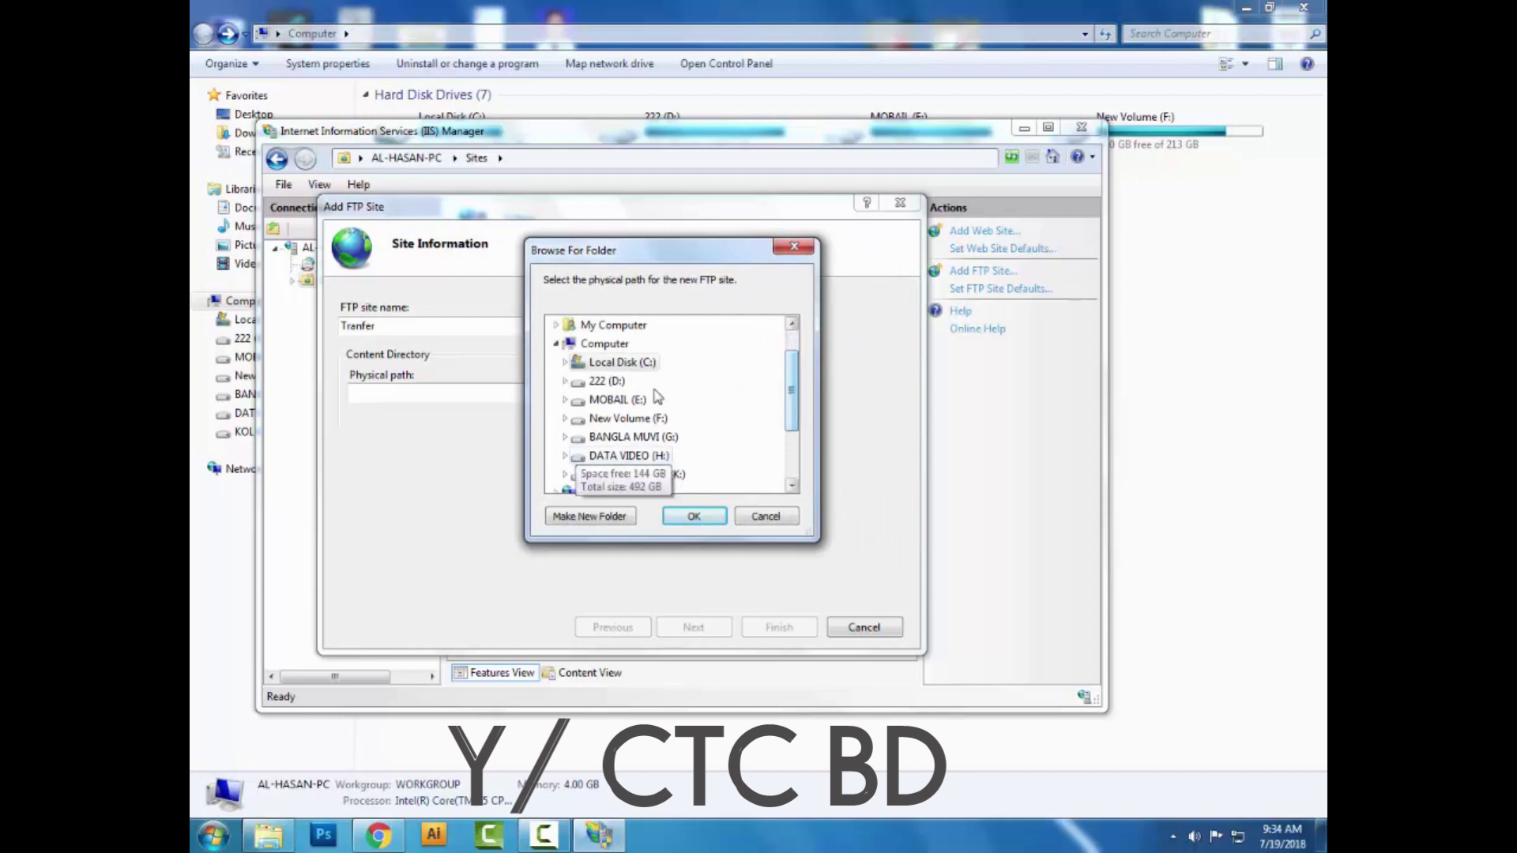
{"action": "left_click", "coordinate": [565, 418]}
{"action": "scroll", "coordinate": [656, 395], "scroll_direction": "down", "scroll_amount": 1}
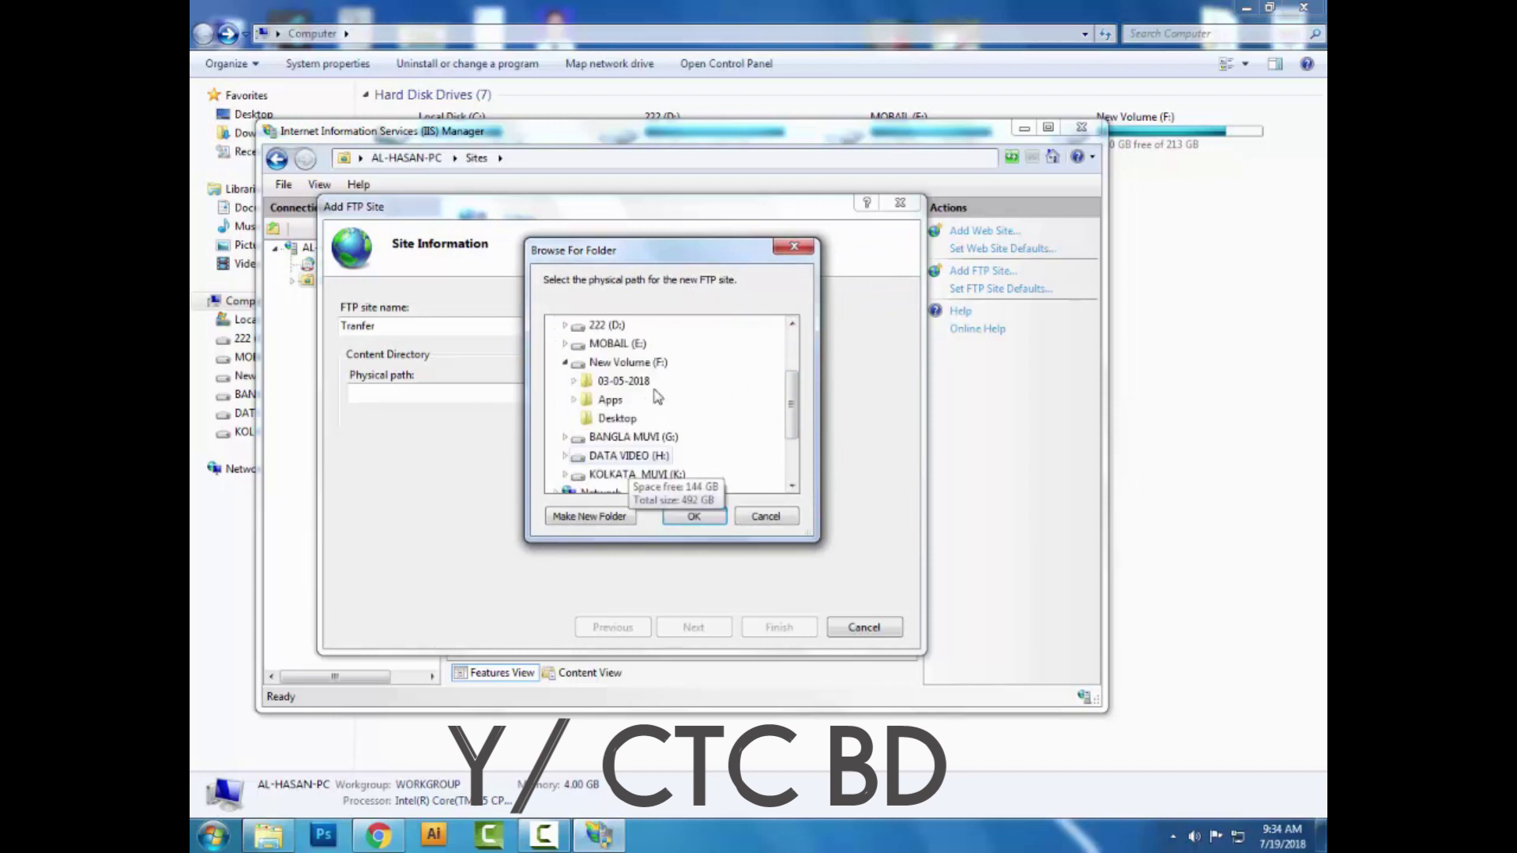
{"action": "double_click", "coordinate": [656, 390]}
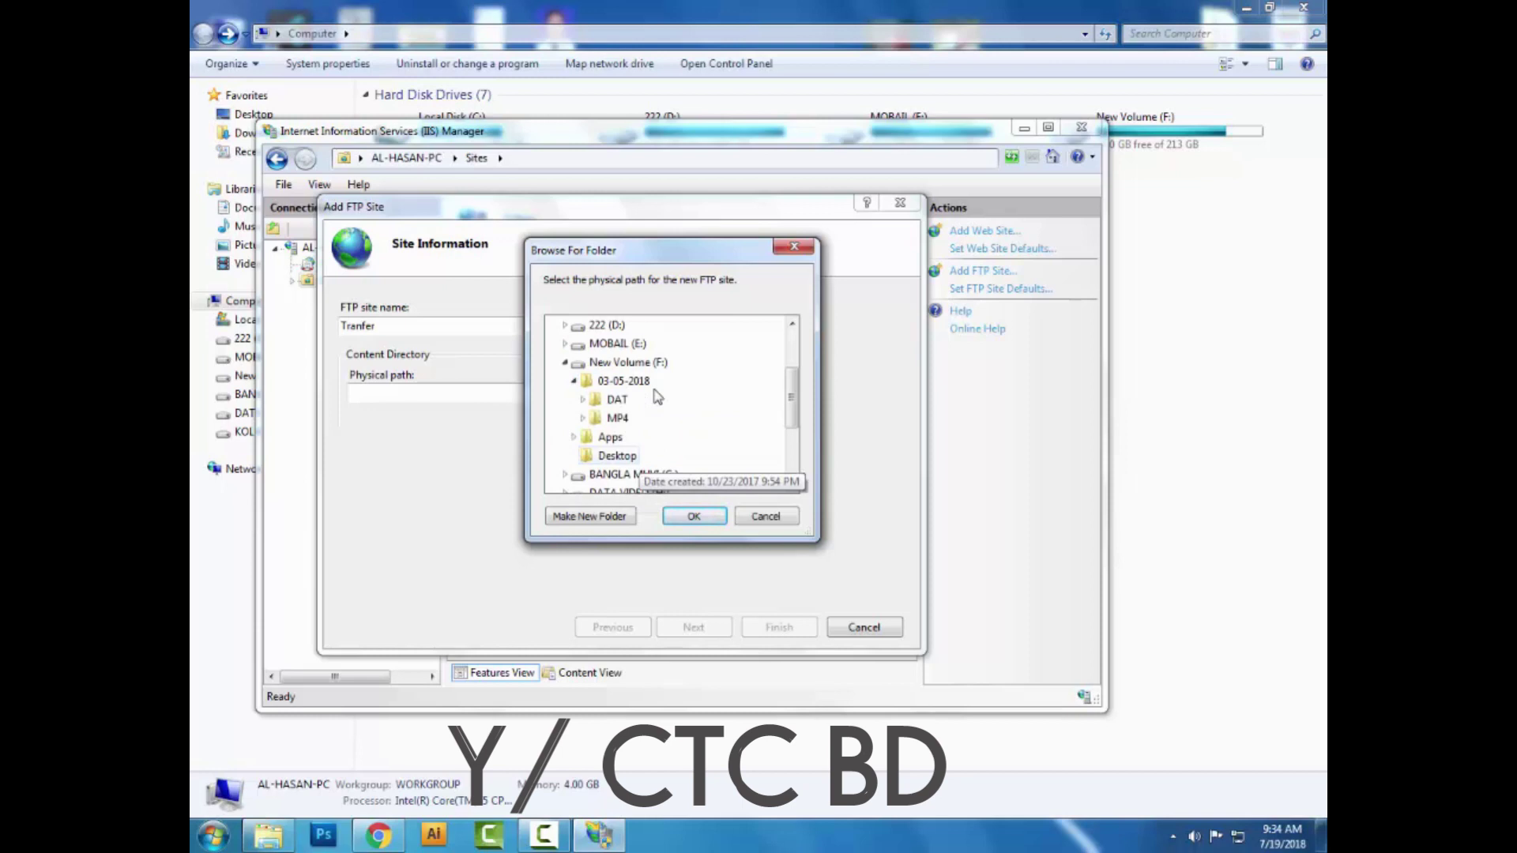
{"action": "double_click", "coordinate": [656, 397]}
{"action": "scroll", "coordinate": [656, 397], "scroll_direction": "down", "scroll_amount": 1}
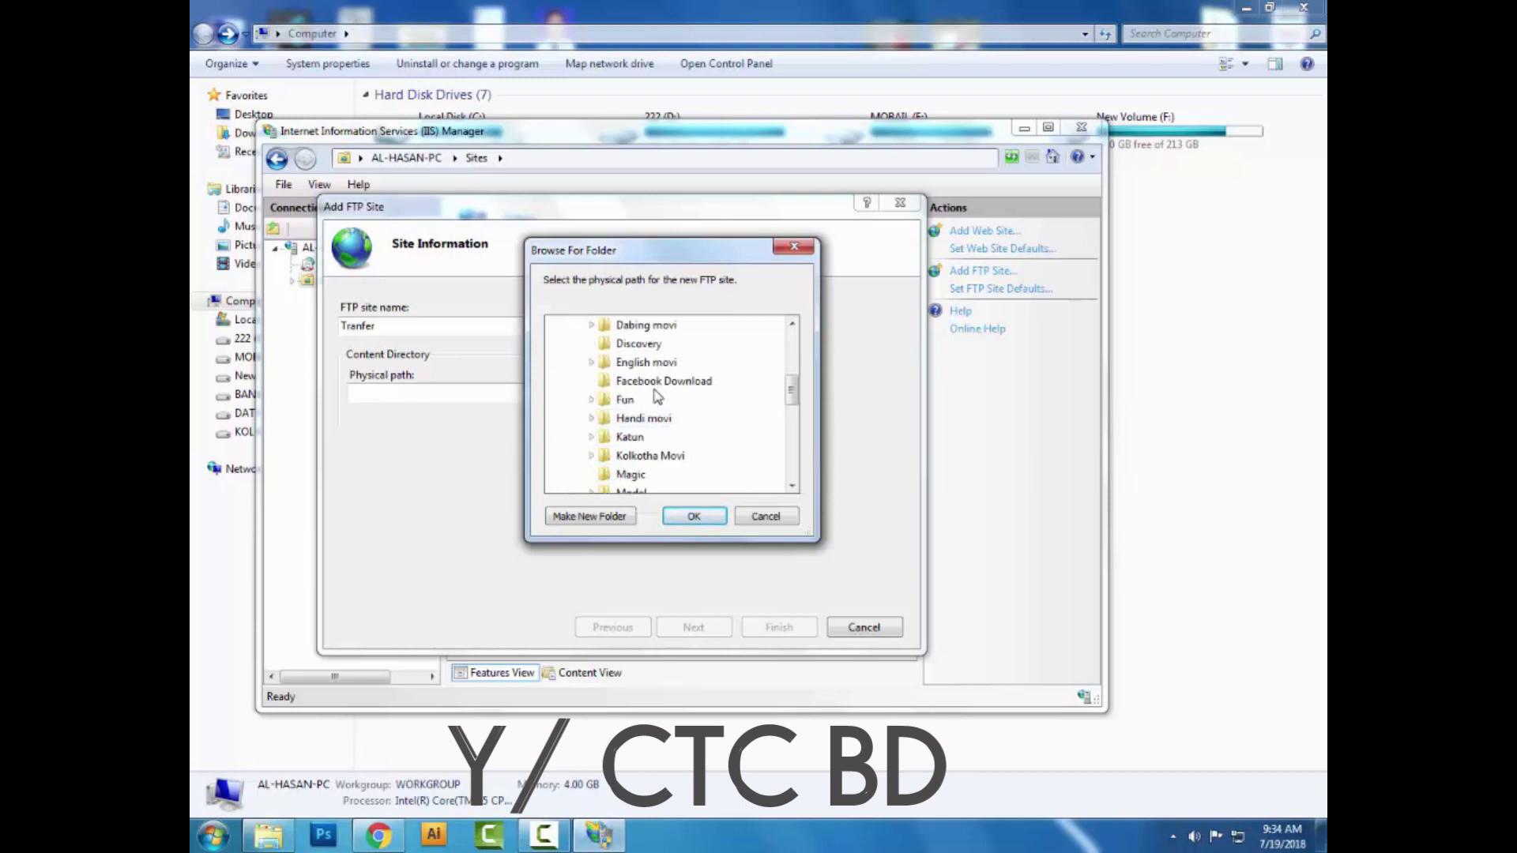
{"action": "scroll", "coordinate": [656, 395], "scroll_direction": "down", "scroll_amount": 1}
{"action": "left_click", "coordinate": [630, 455]}
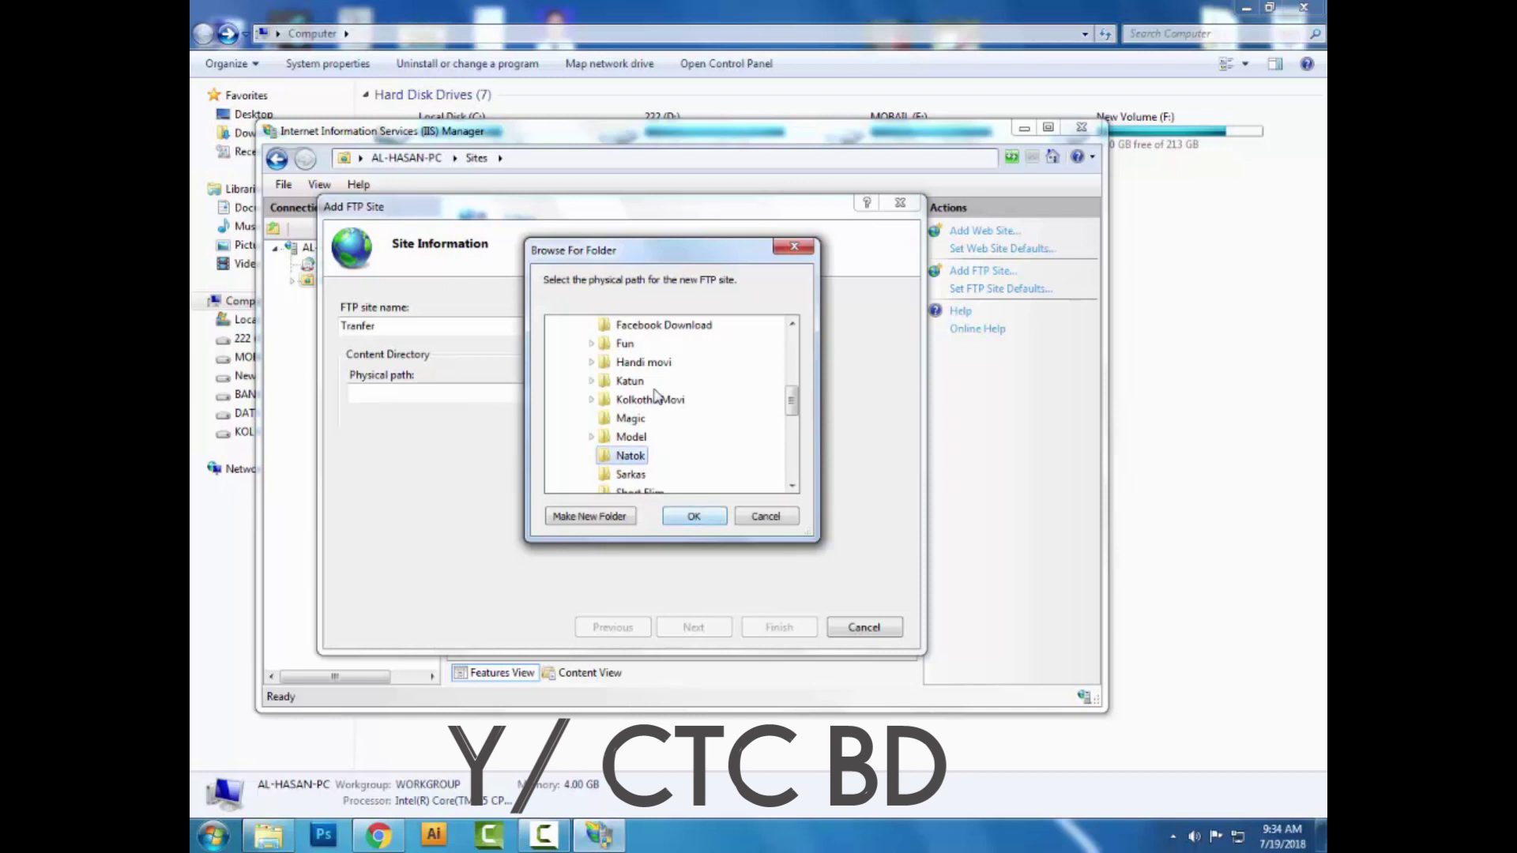
{"action": "key", "text": "Return"}
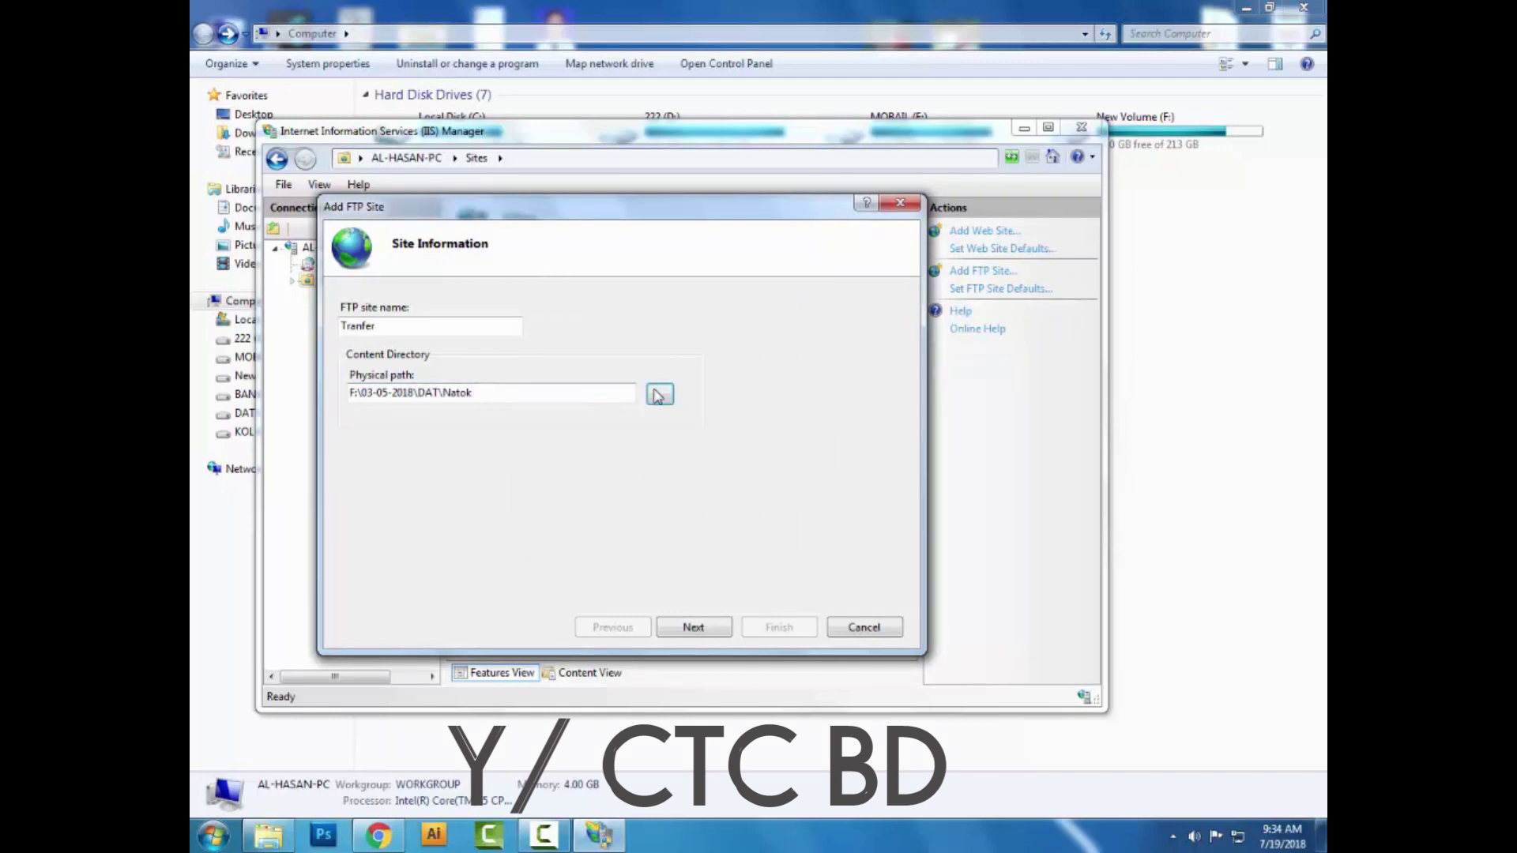
Step: Examine the individual folder names that make up the FTP site's physical path
{"action": "key", "text": "shift+Right"}
{"action": "key", "text": "shift+Right"}
{"action": "key", "text": "shift+Right"}
{"action": "key", "text": "shift+Right"}
{"action": "key", "text": "shift+Right"}
{"action": "key", "text": "shift+Right"}
{"action": "key", "text": "shift+Right"}
{"action": "key", "text": "shift+Right"}
{"action": "key", "text": "shift+Right"}
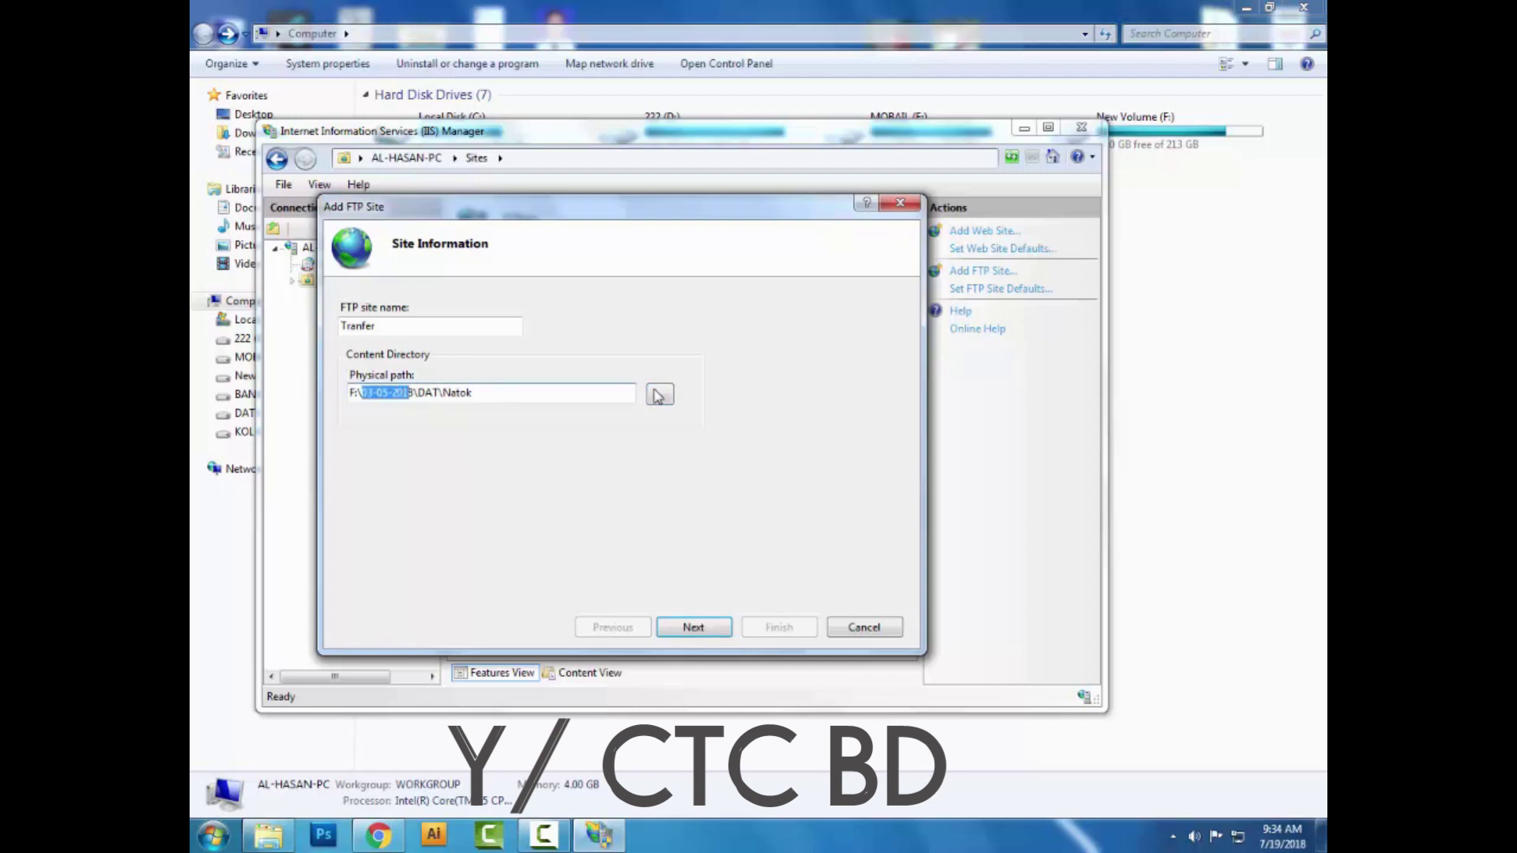
{"action": "key", "text": "Right"}
{"action": "key", "text": "Right"}
{"action": "key", "text": "Right"}
{"action": "key", "text": "shift+Right"}
{"action": "key", "text": "shift+Right"}
{"action": "key", "text": "shift+Right"}
{"action": "key", "text": "shift+Right"}
{"action": "key", "text": "End"}
Step: Bind the FTP site to IP address 192.168.12.248 with No SSL, and copy that IP address
{"action": "key", "text": "Return"}
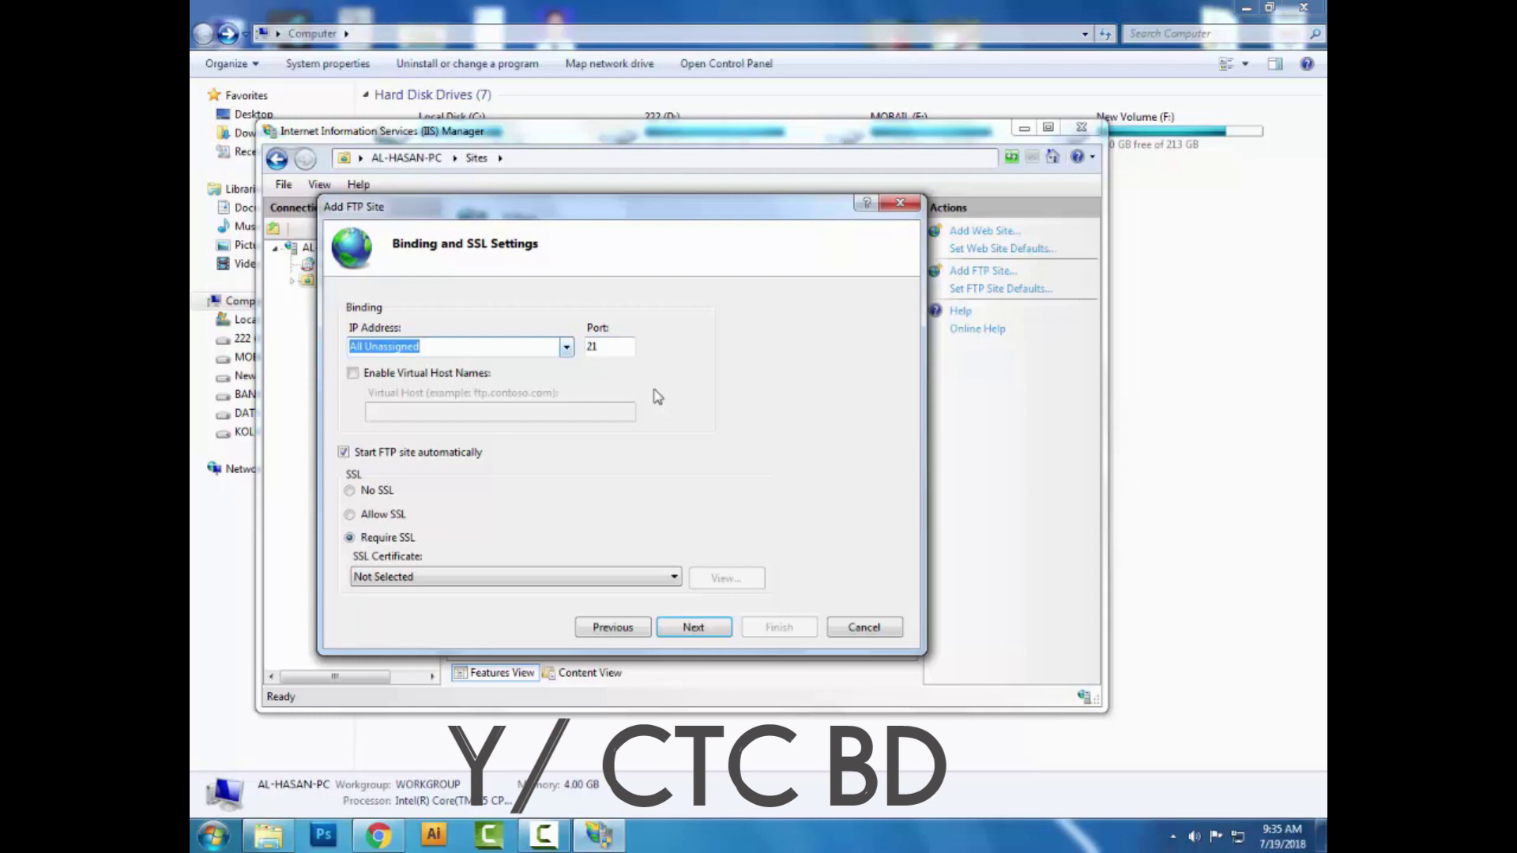
{"action": "key", "text": "alt+Down"}
{"action": "key", "text": "Down"}
{"action": "key", "text": "Down"}
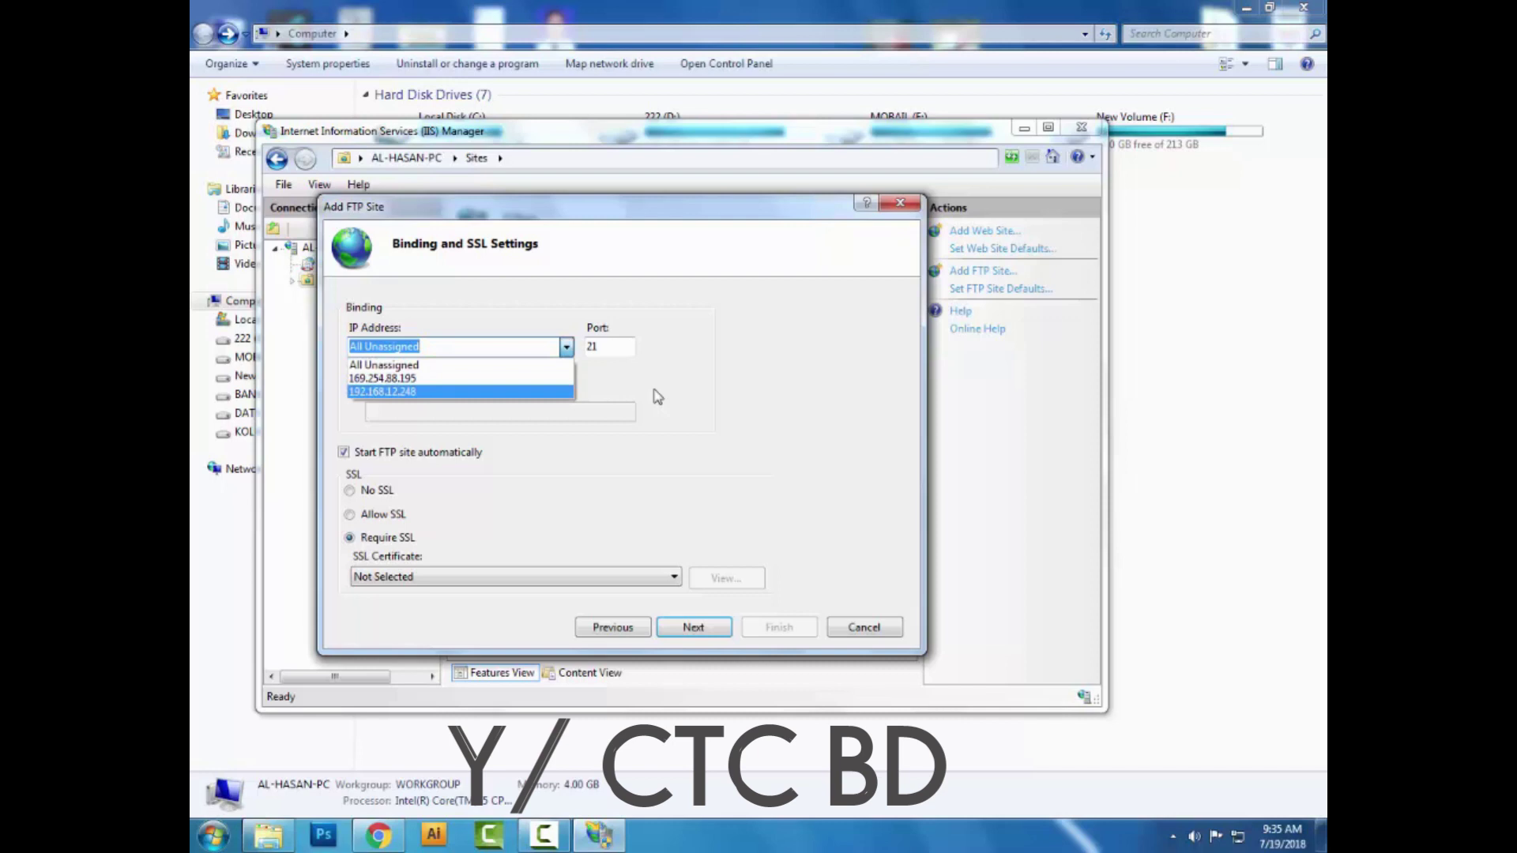
{"action": "key", "text": "Return"}
{"action": "key", "text": "ctrl+c"}
{"action": "key", "text": "shift+F10"}
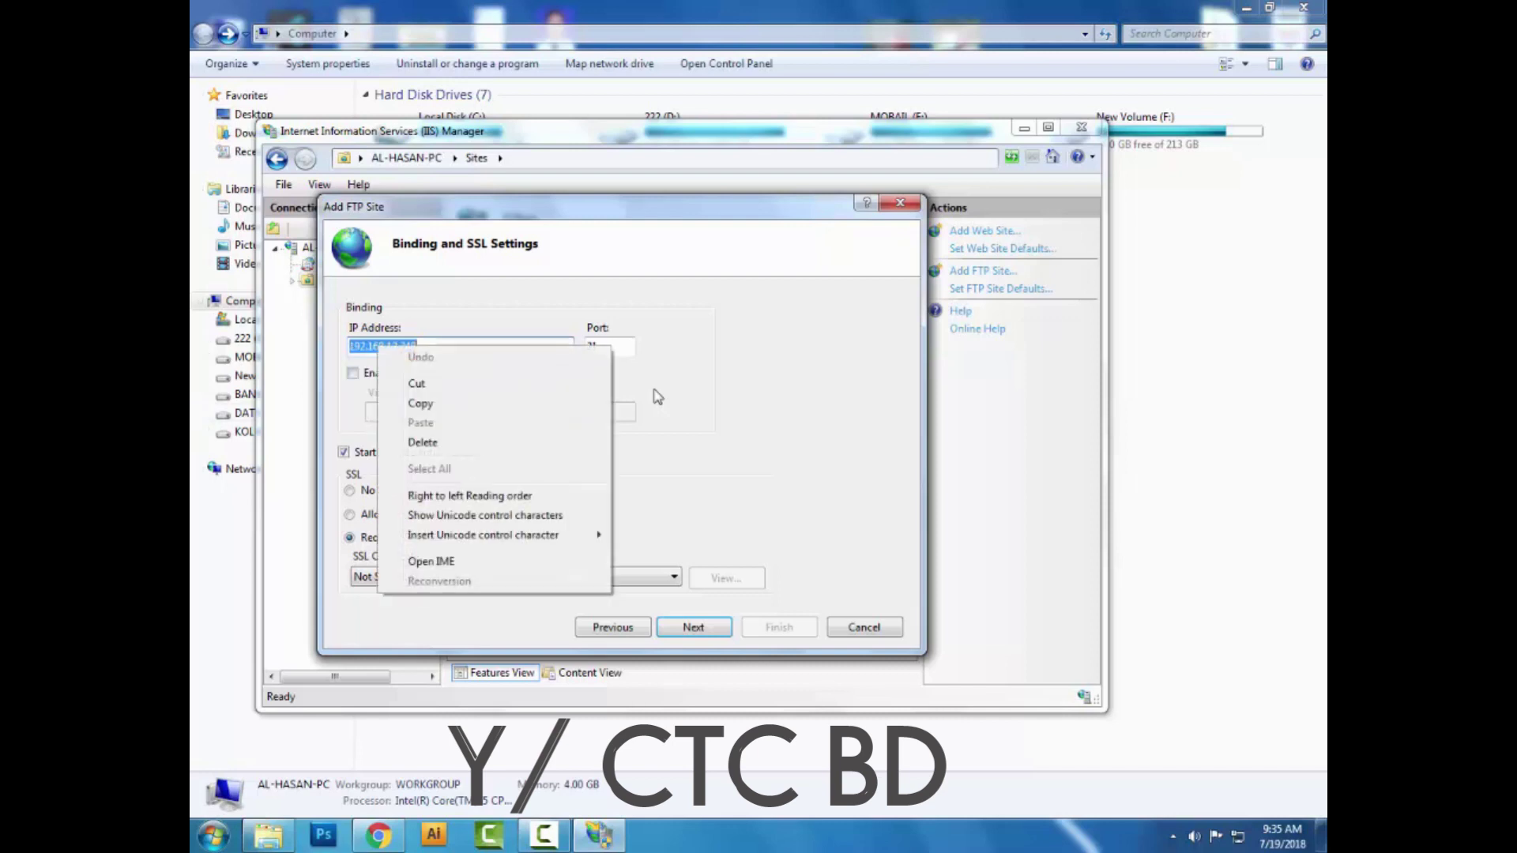
{"action": "key", "text": "Escape"}
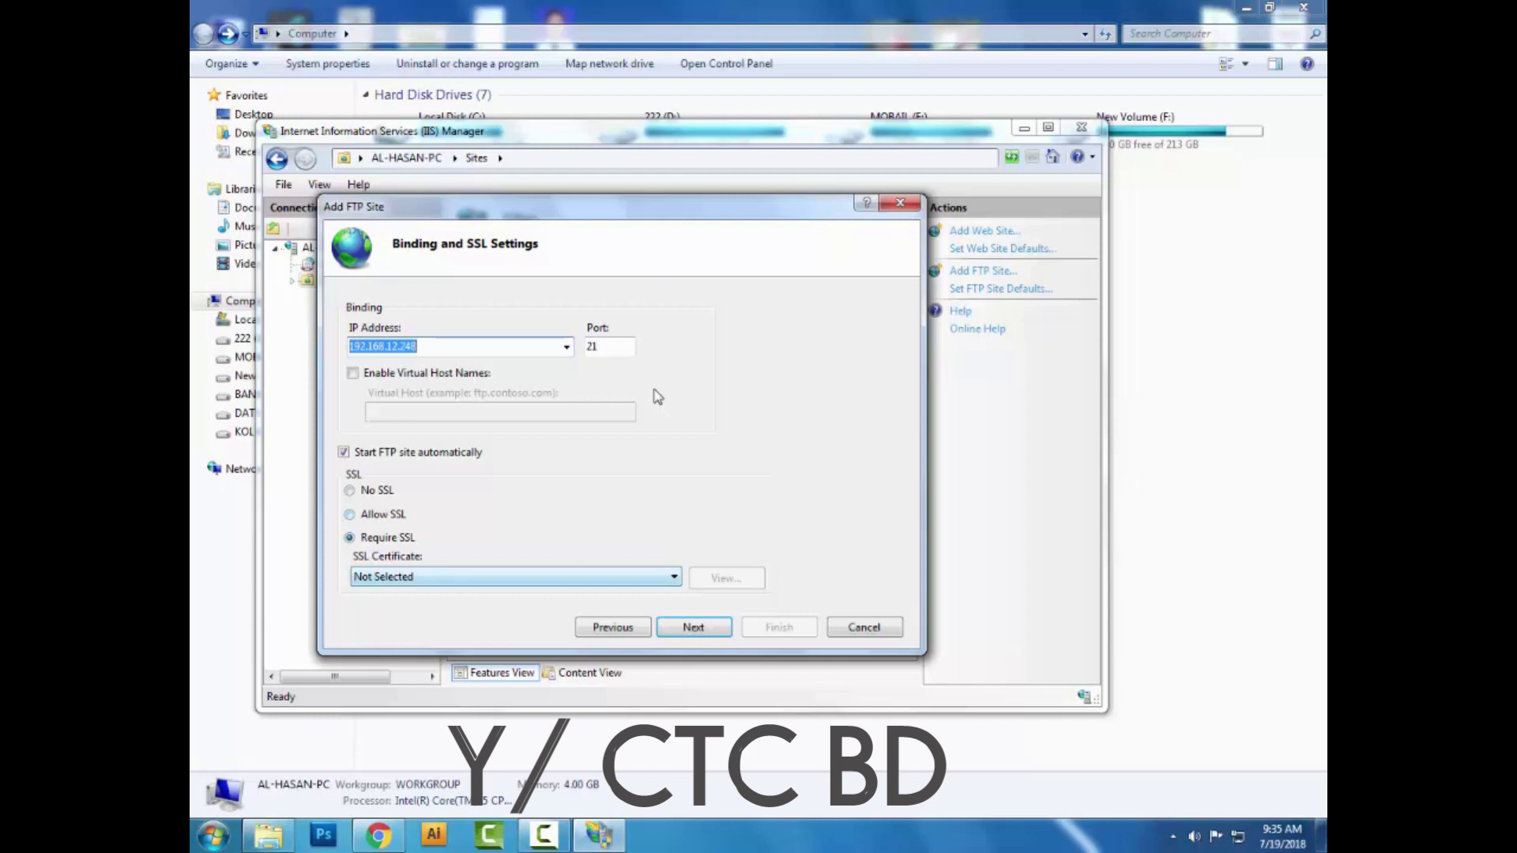
{"action": "key", "text": "alt+n"}
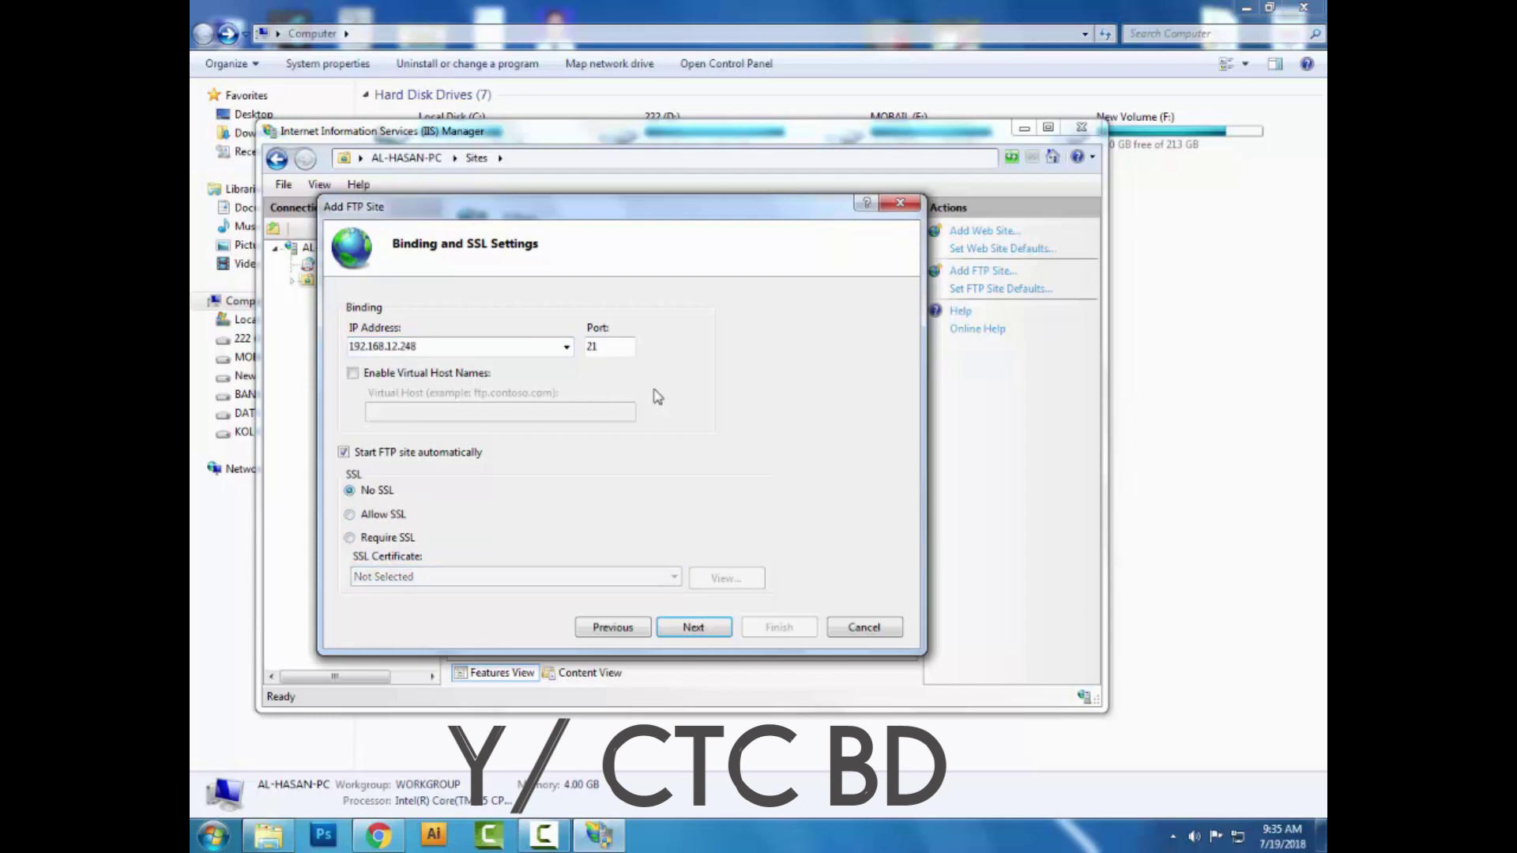
{"action": "key", "text": "Return"}
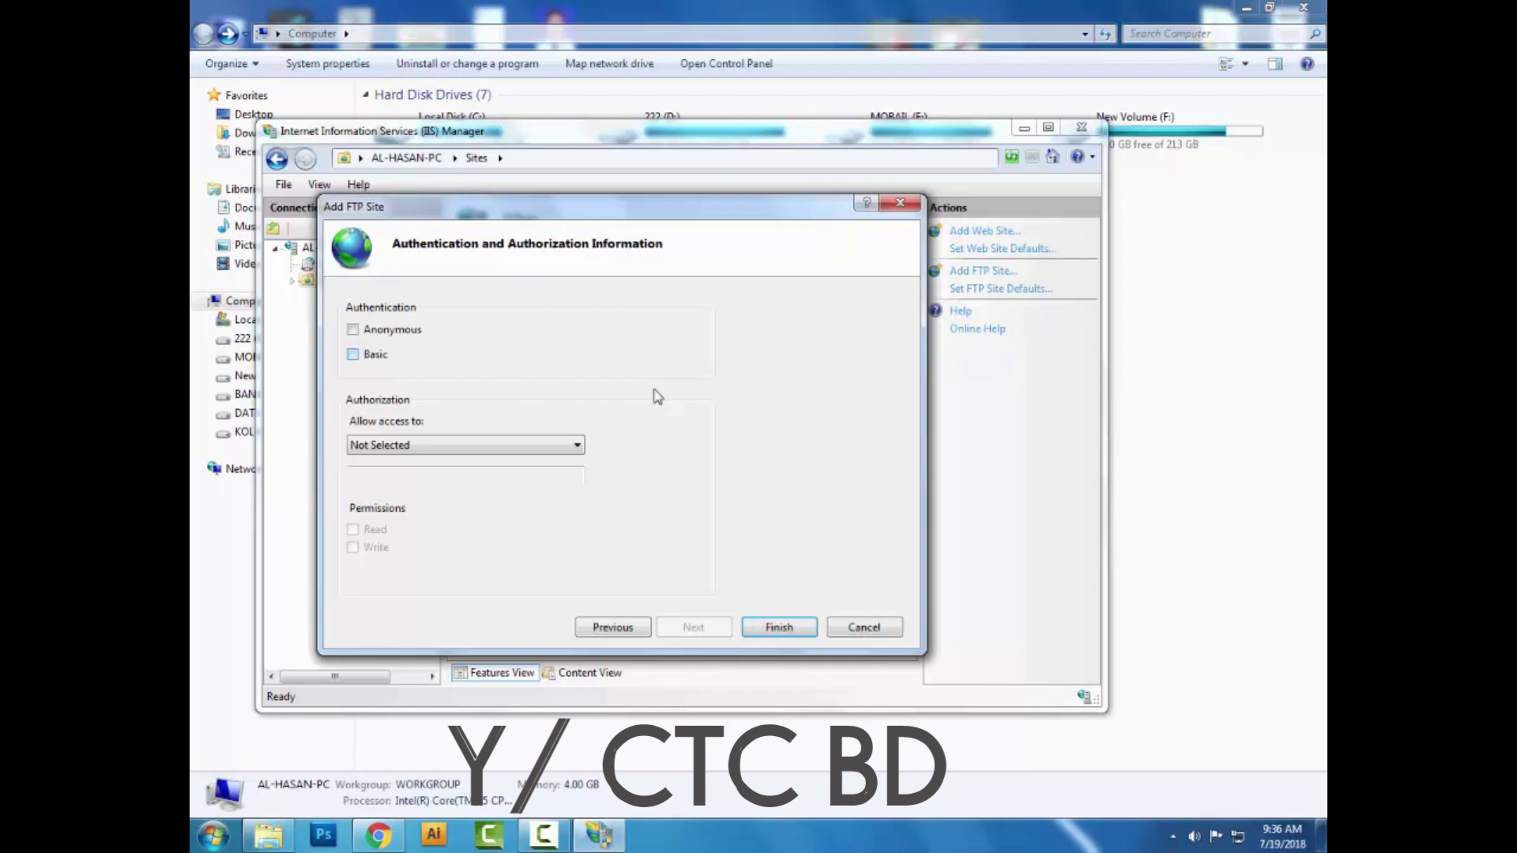
Step: Enable Anonymous authentication for the FTP site and allow access to All users
{"action": "key", "text": "alt+a"}
{"action": "key", "text": "alt+Down"}
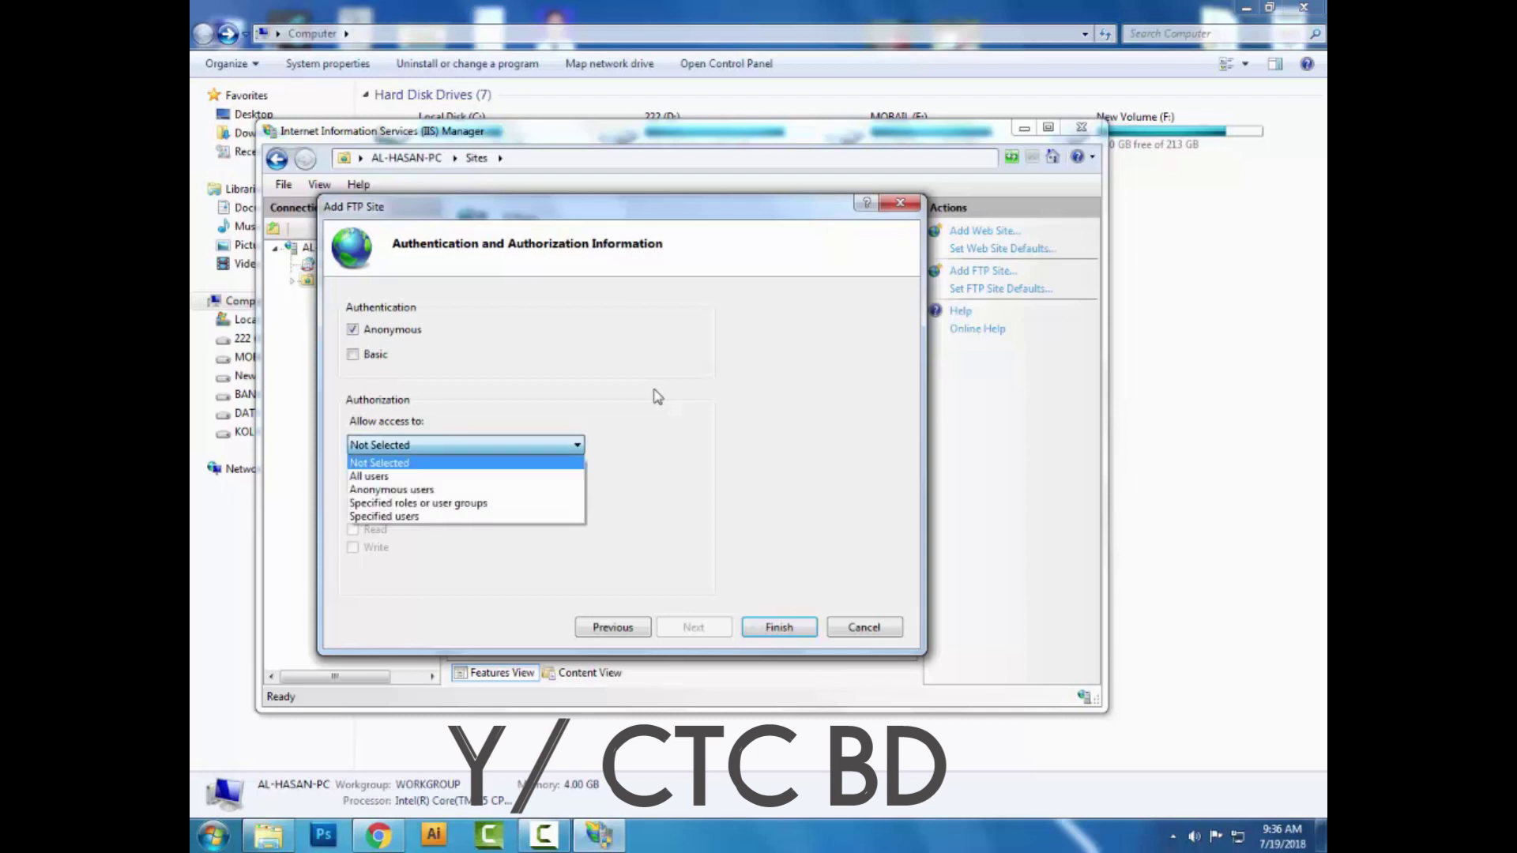
{"action": "key", "text": "Down"}
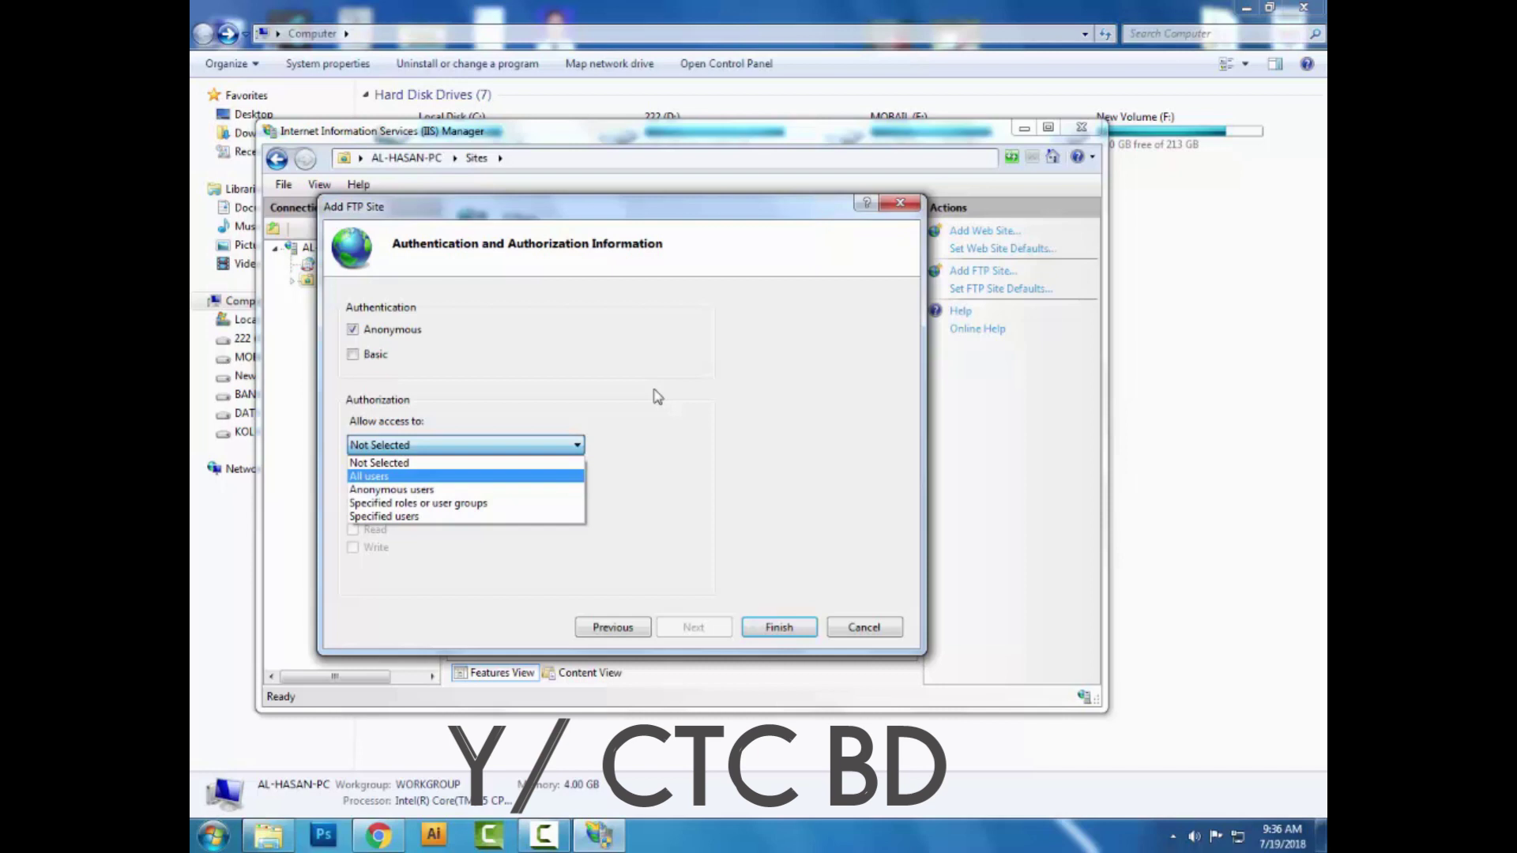
{"action": "key", "text": "Down"}
{"action": "key", "text": "Down"}
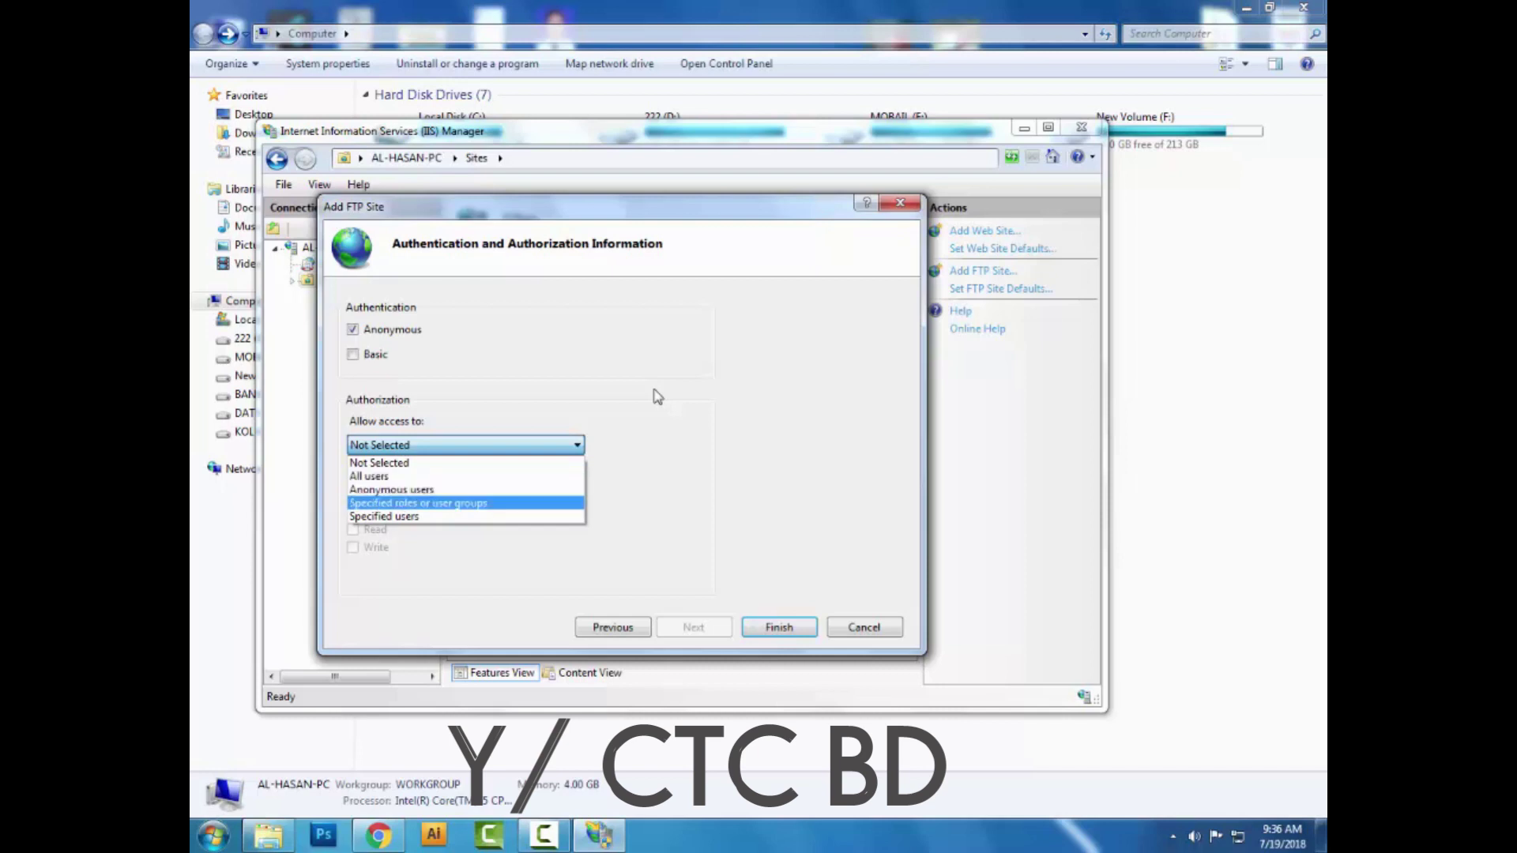
{"action": "key", "text": "Up"}
{"action": "key", "text": "Up"}
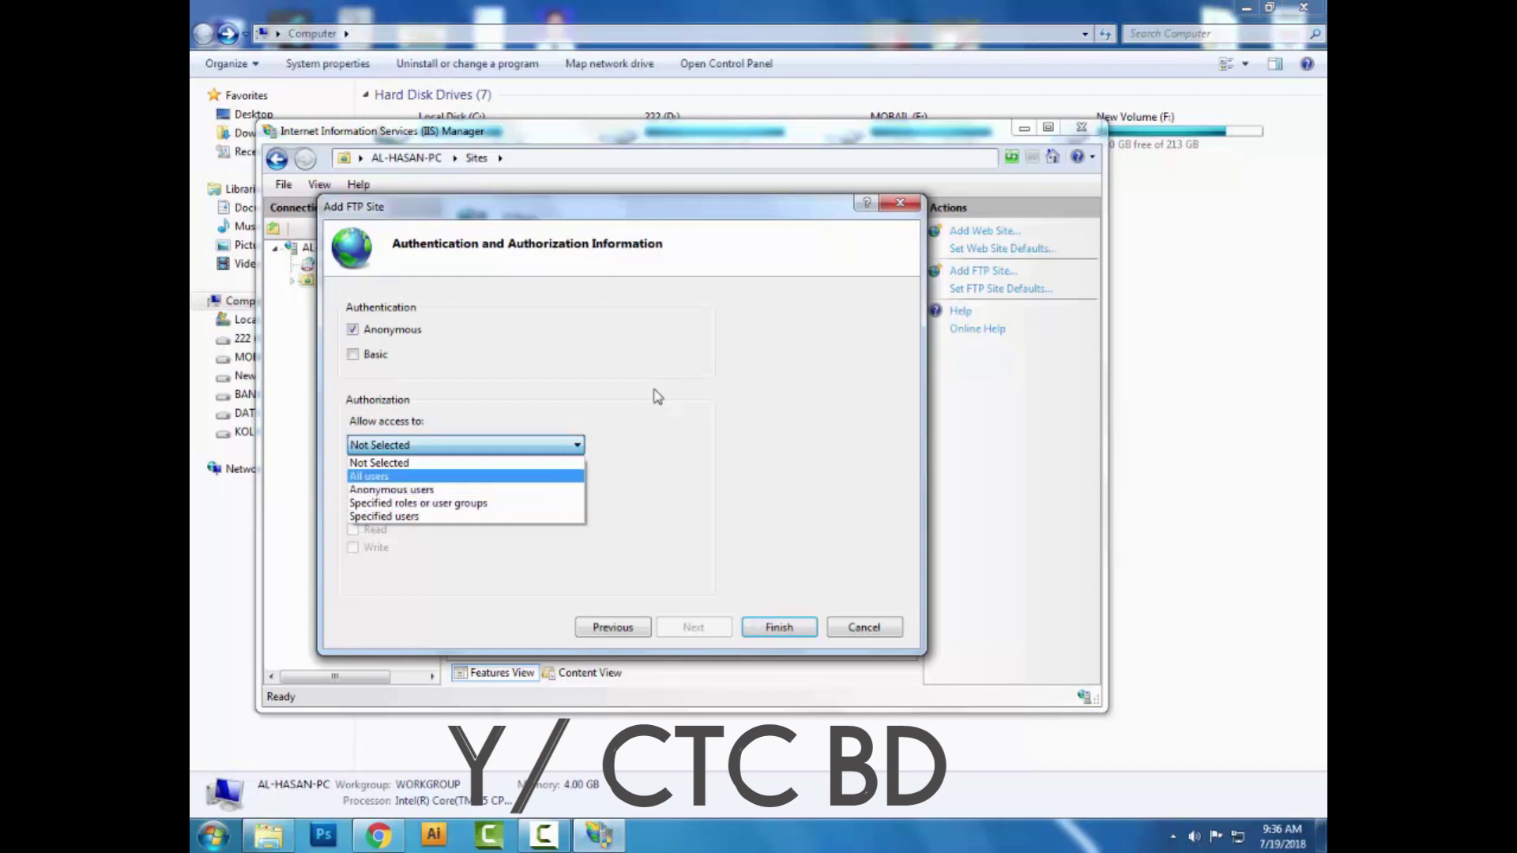
{"action": "key", "text": "Return"}
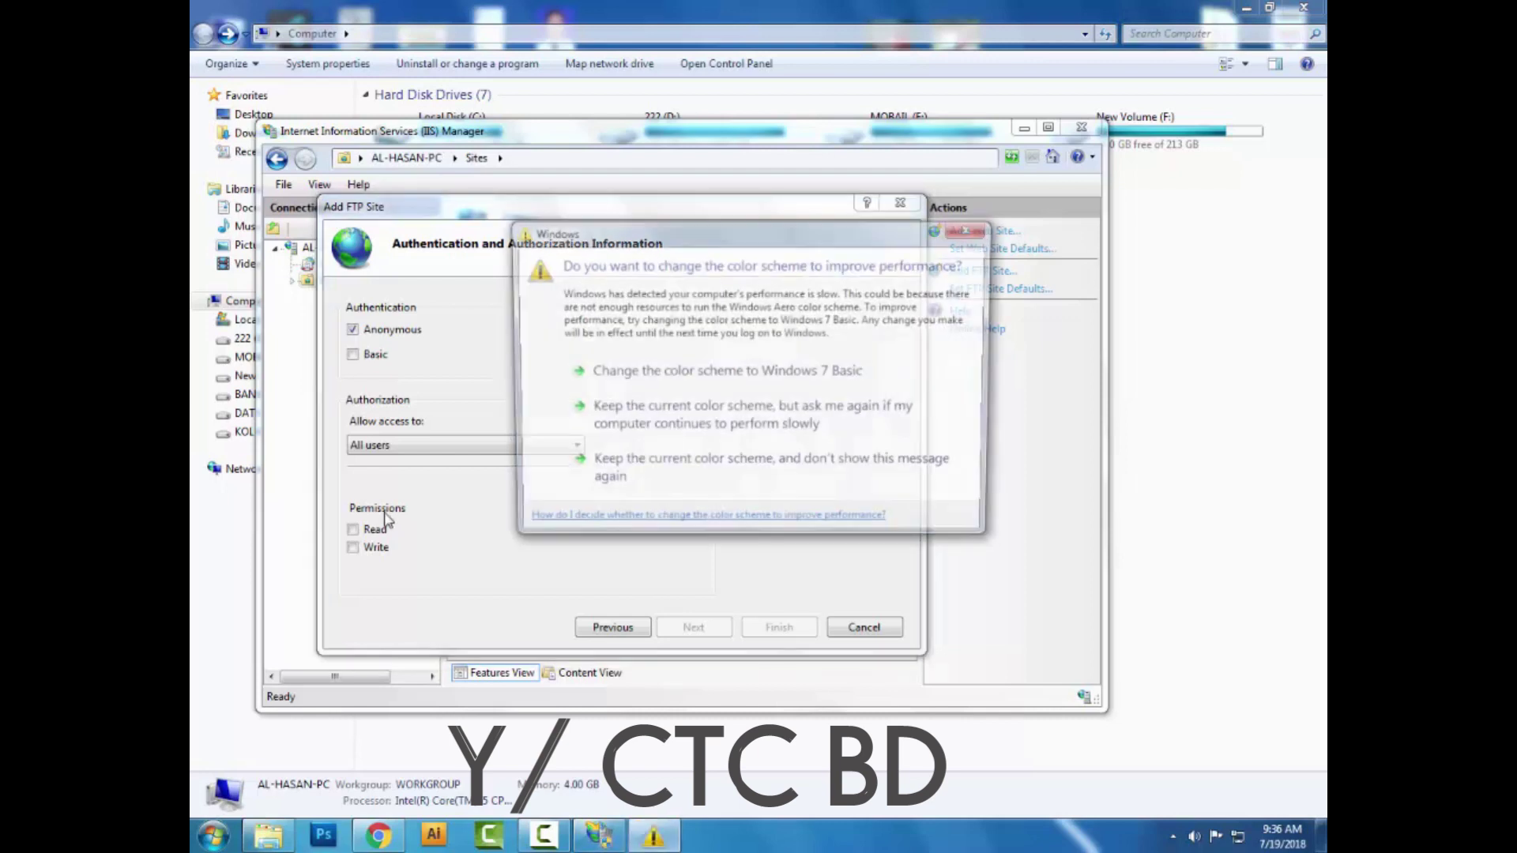
Step: Dismiss the color scheme prompt and finish adding the FTP site with Read permission
{"action": "left_click", "coordinate": [973, 229]}
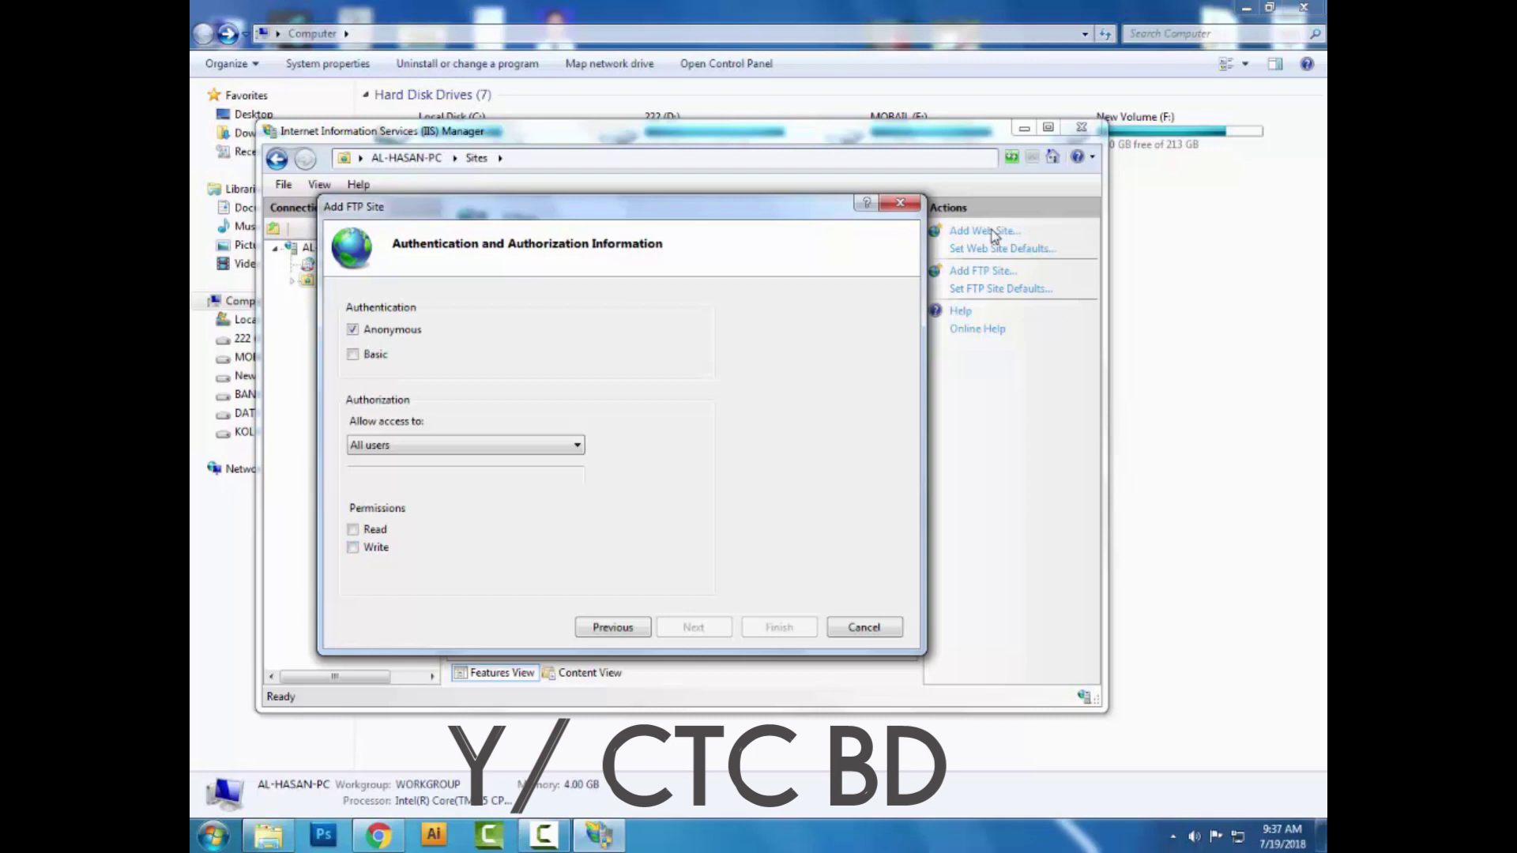
{"action": "key", "text": "space"}
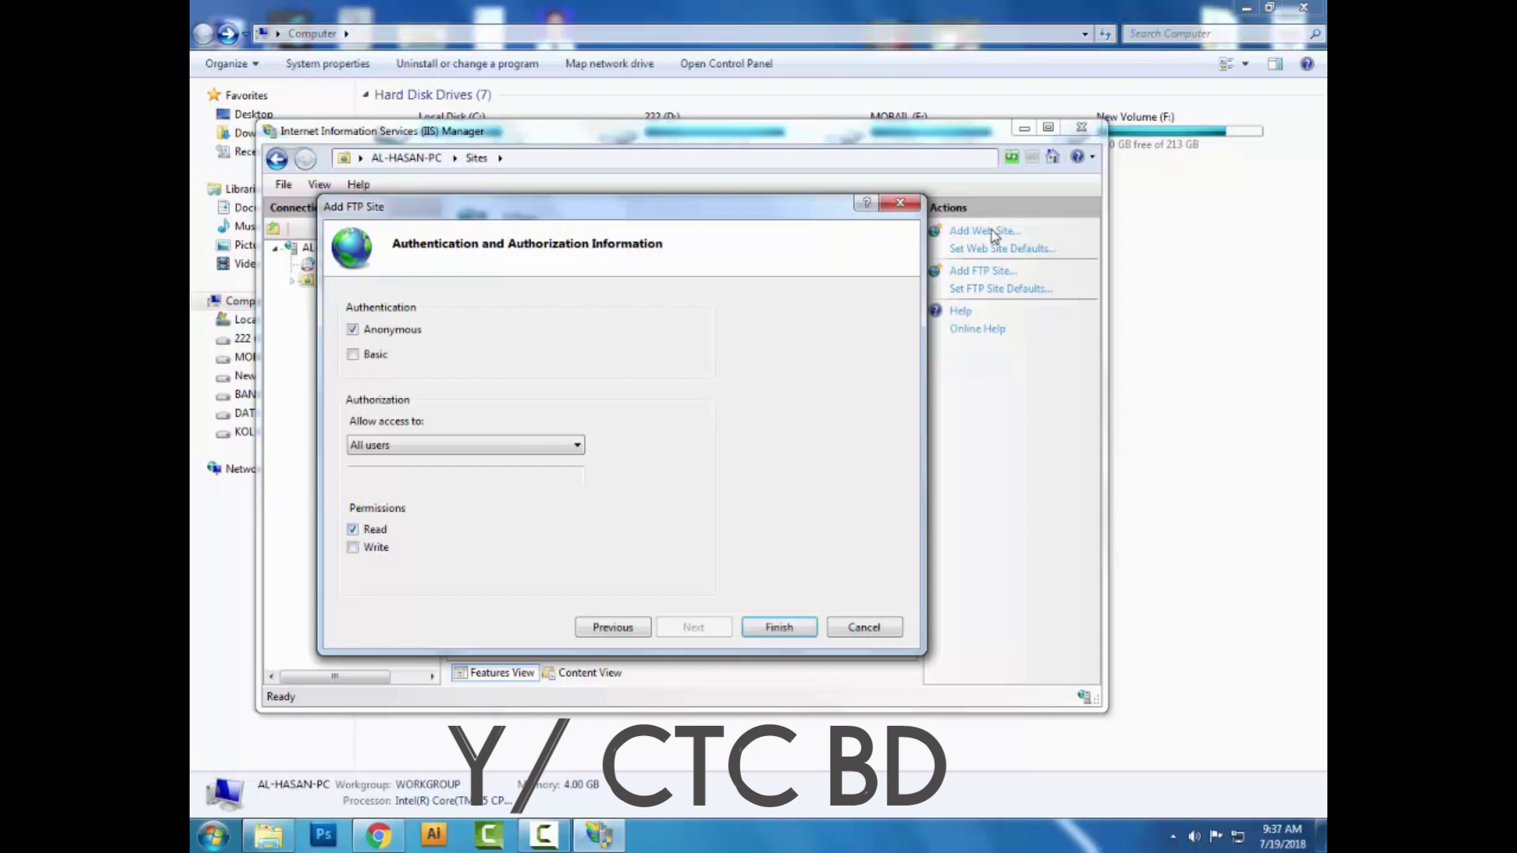
{"action": "key", "text": "Return"}
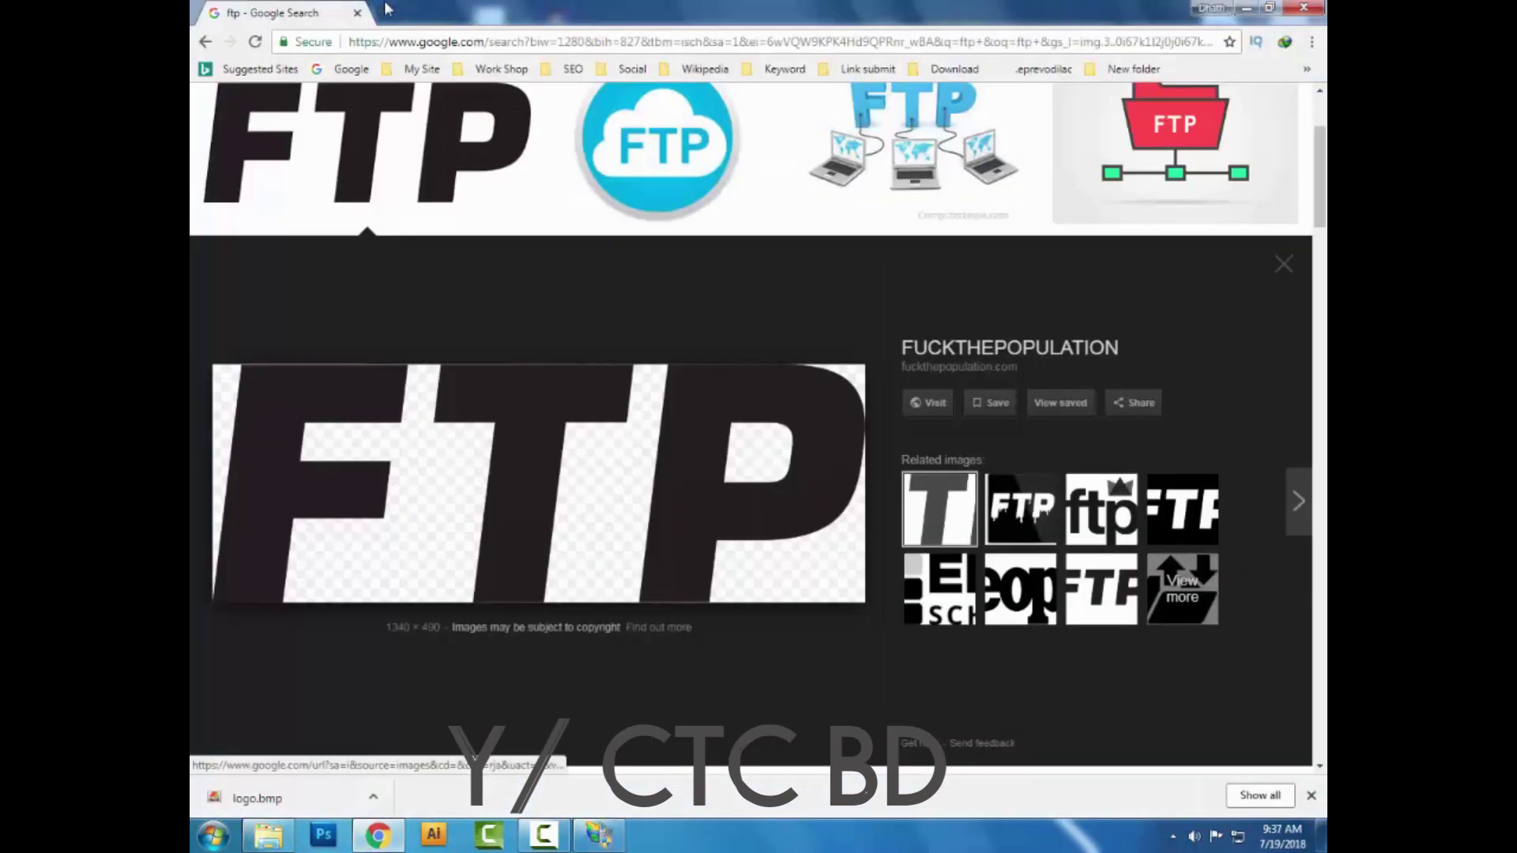
Step: Switch to Chrome and load the copied address 192.168.12.248 in a new tab
{"action": "key", "text": "ctrl+t"}
{"action": "right_click", "coordinate": [311, 38]}
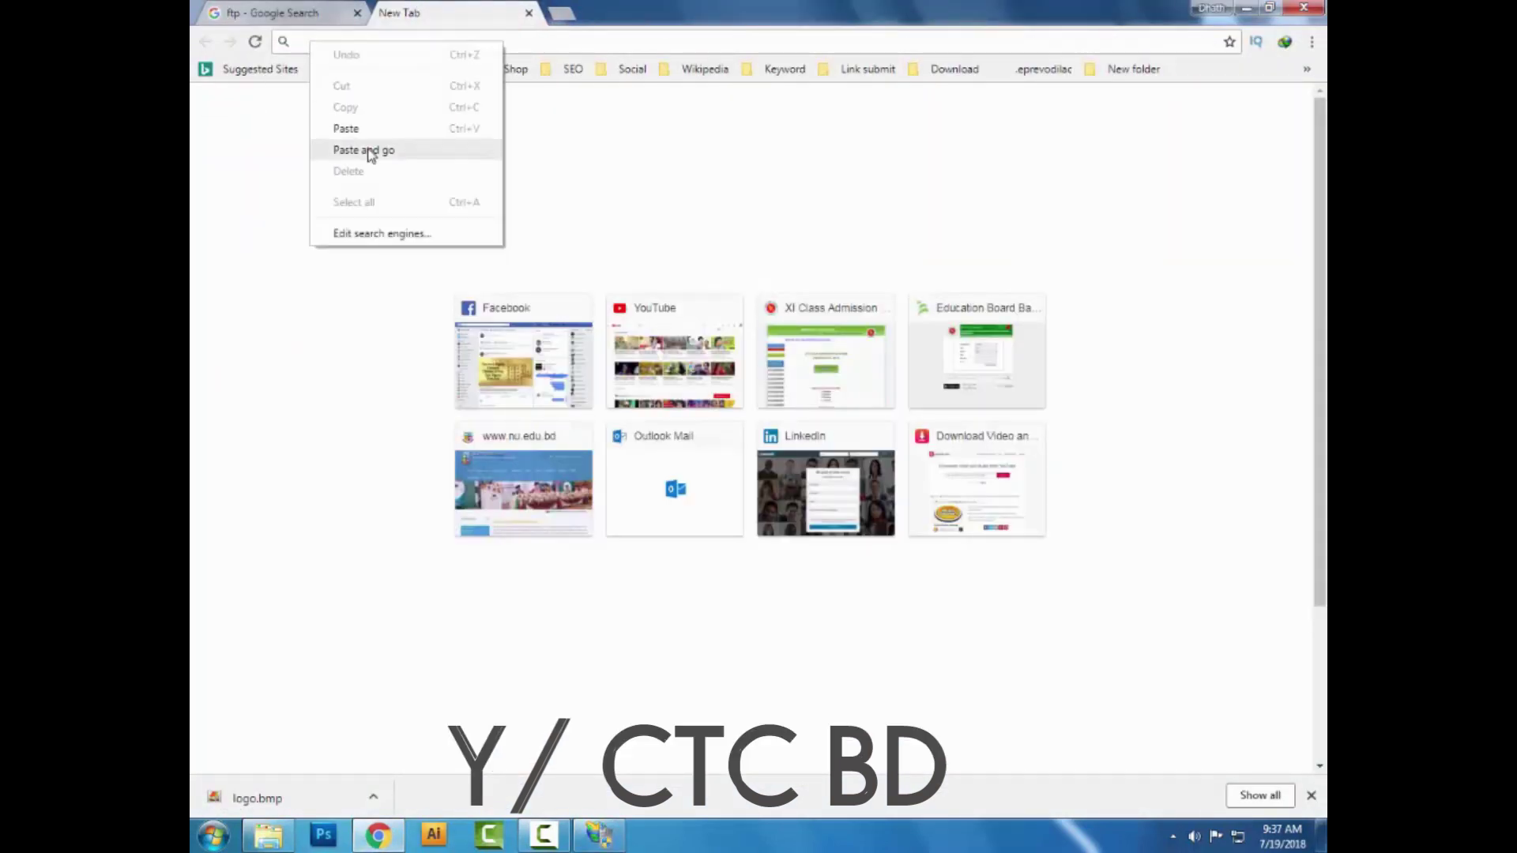
{"action": "left_click", "coordinate": [340, 126]}
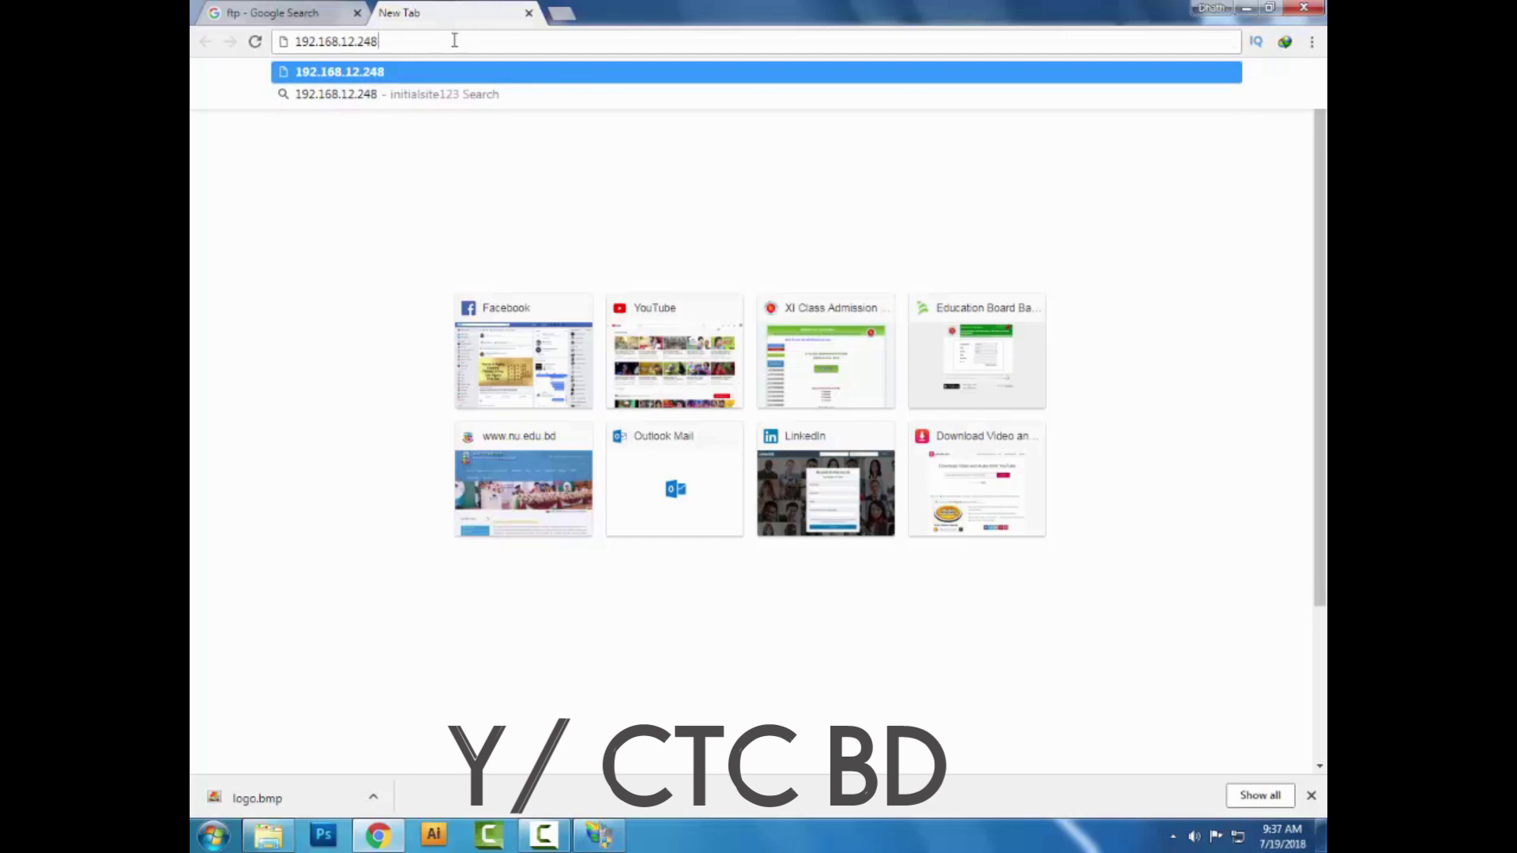
{"action": "key", "text": "Return"}
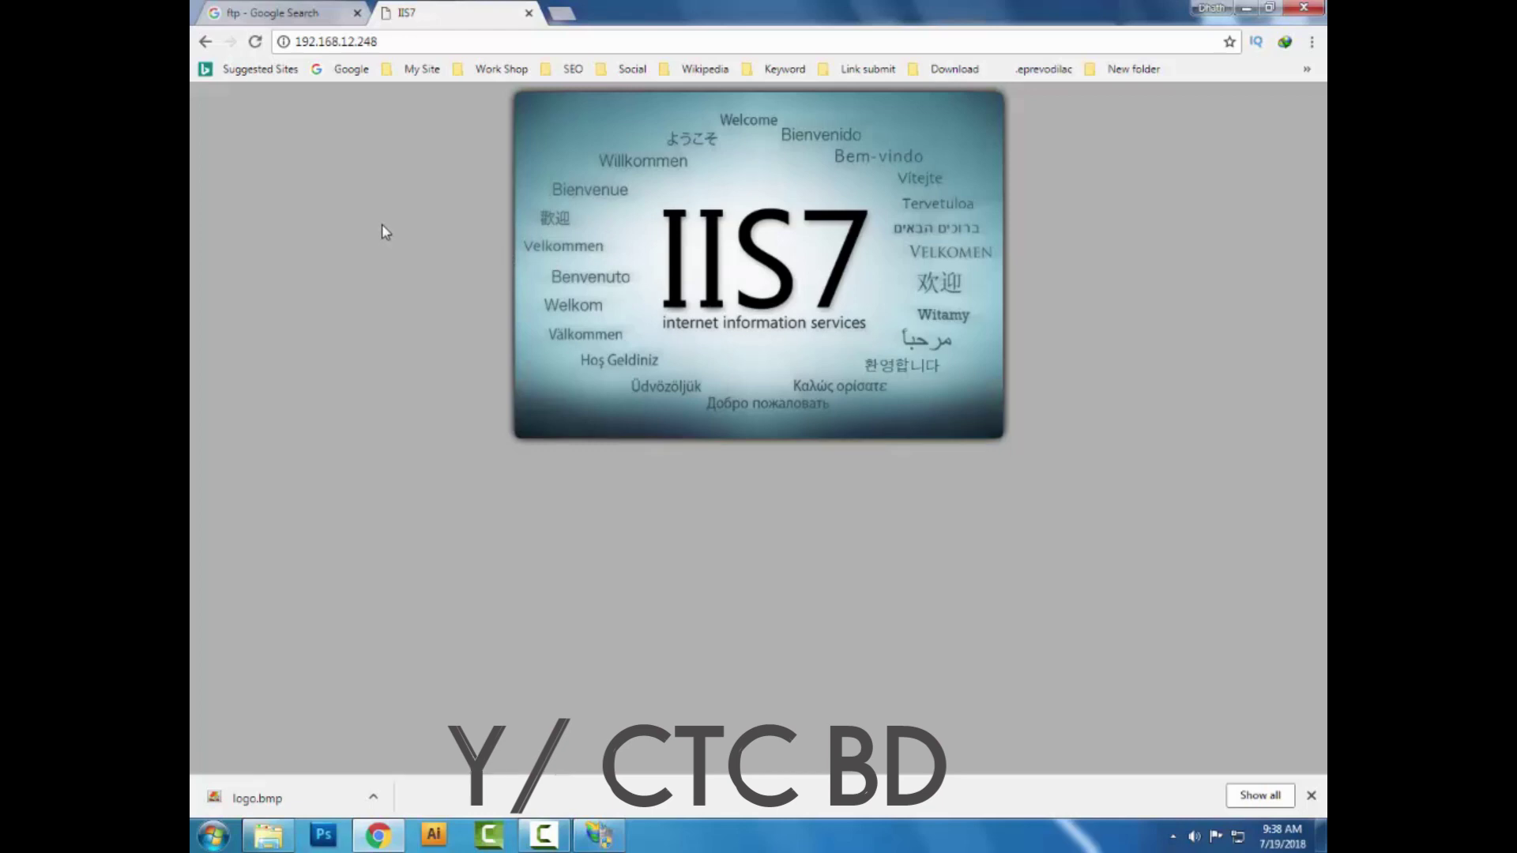
Step: Open the Google home page in another new tab, and return to the start of the 192.168.12.248 address in the IIS7 tab
{"action": "left_click", "coordinate": [561, 14]}
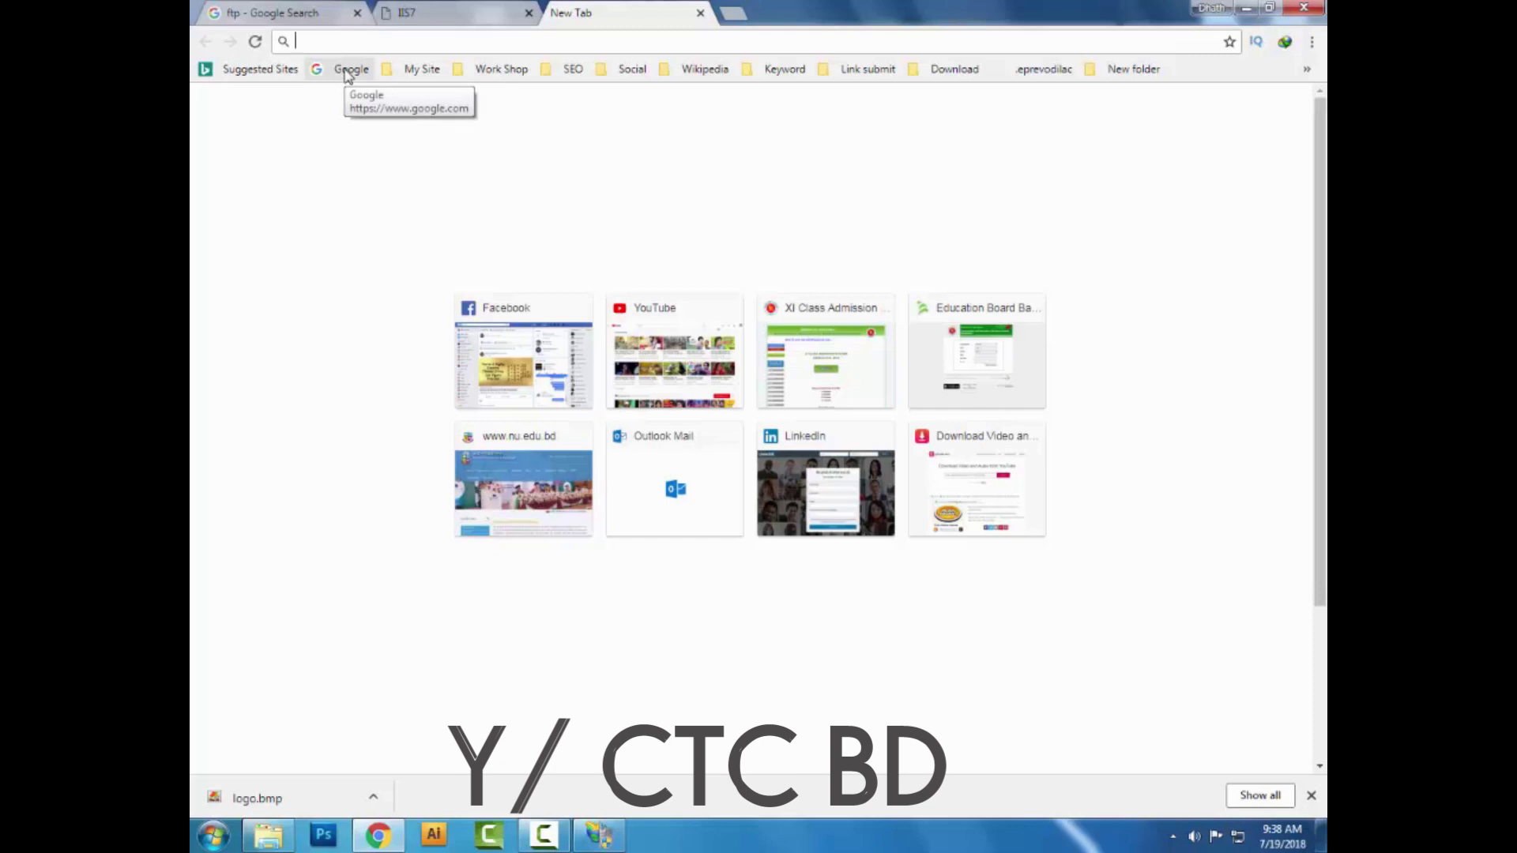
{"action": "left_click", "coordinate": [346, 71]}
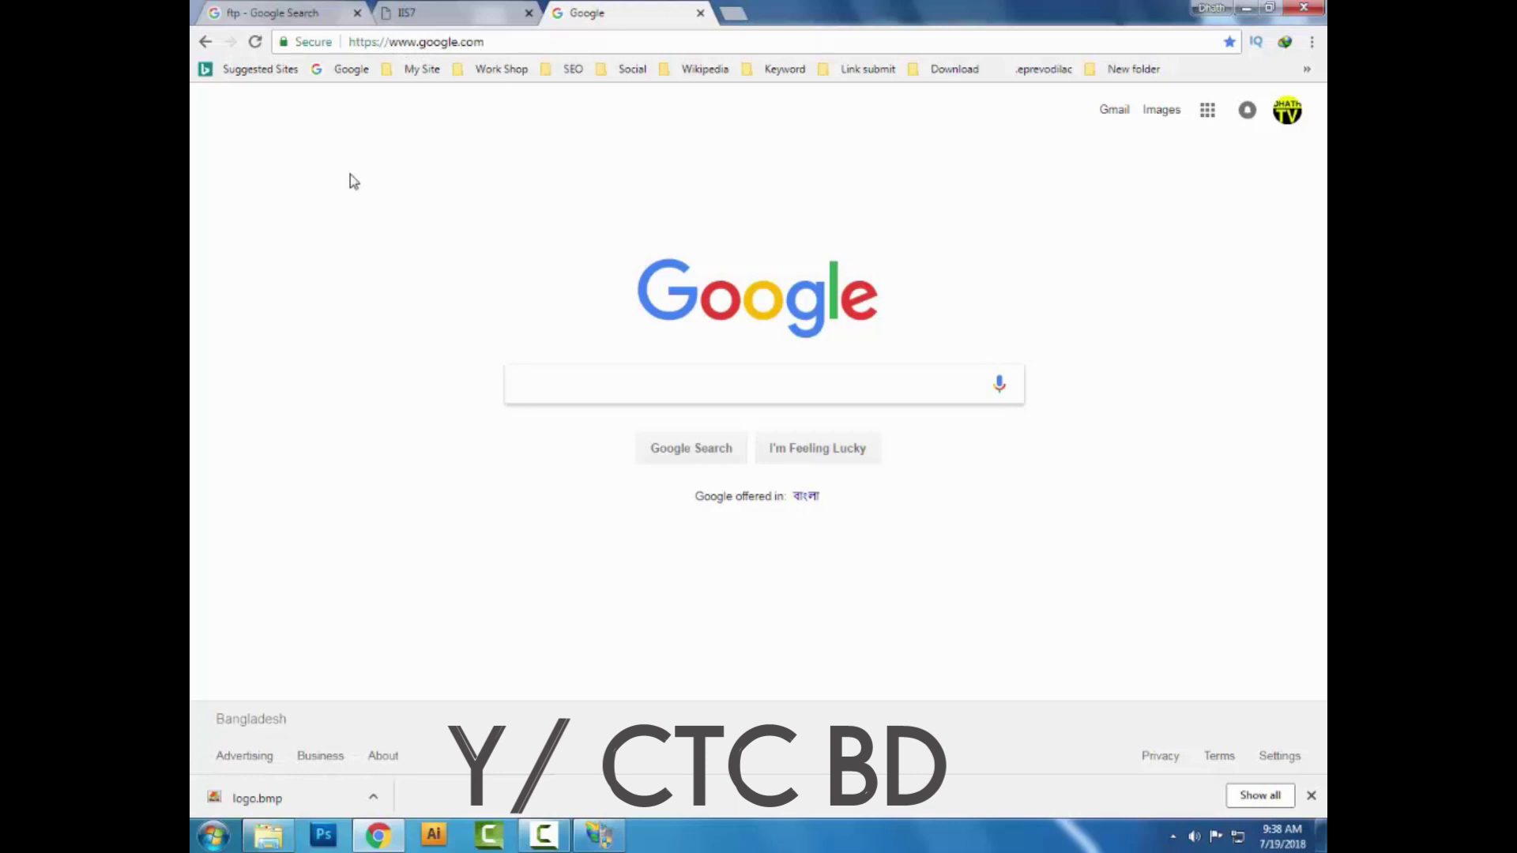
{"action": "left_click", "coordinate": [439, 13]}
{"action": "left_click", "coordinate": [299, 45]}
{"action": "left_click", "coordinate": [297, 48]}
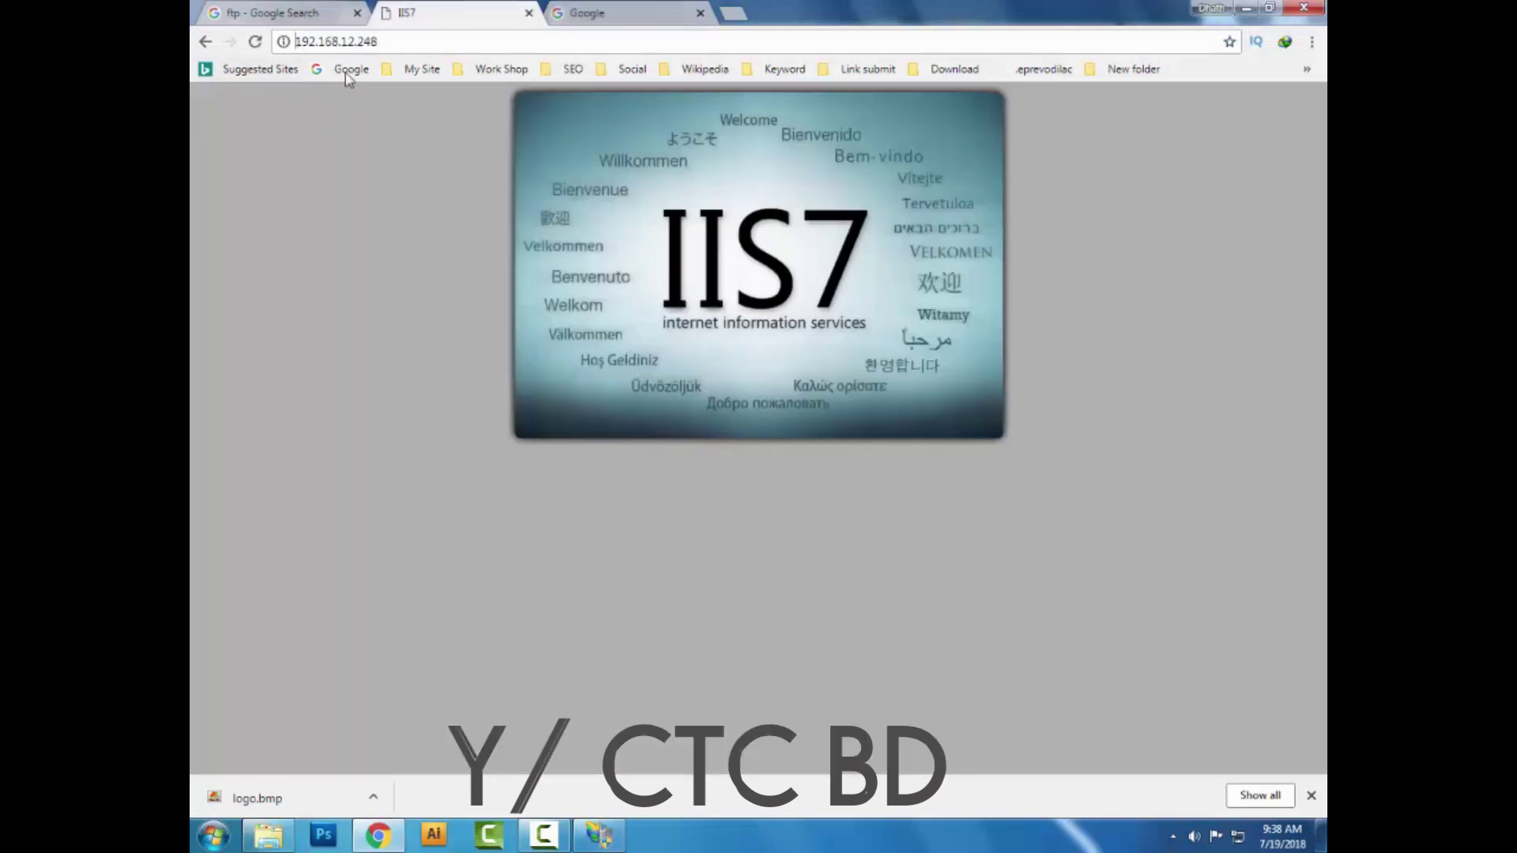
Step: Check the Tranfer site in IIS Manager's Sites list and compare the Google page's address with the IIS7 page's address in Chrome
{"action": "left_click", "coordinate": [605, 842]}
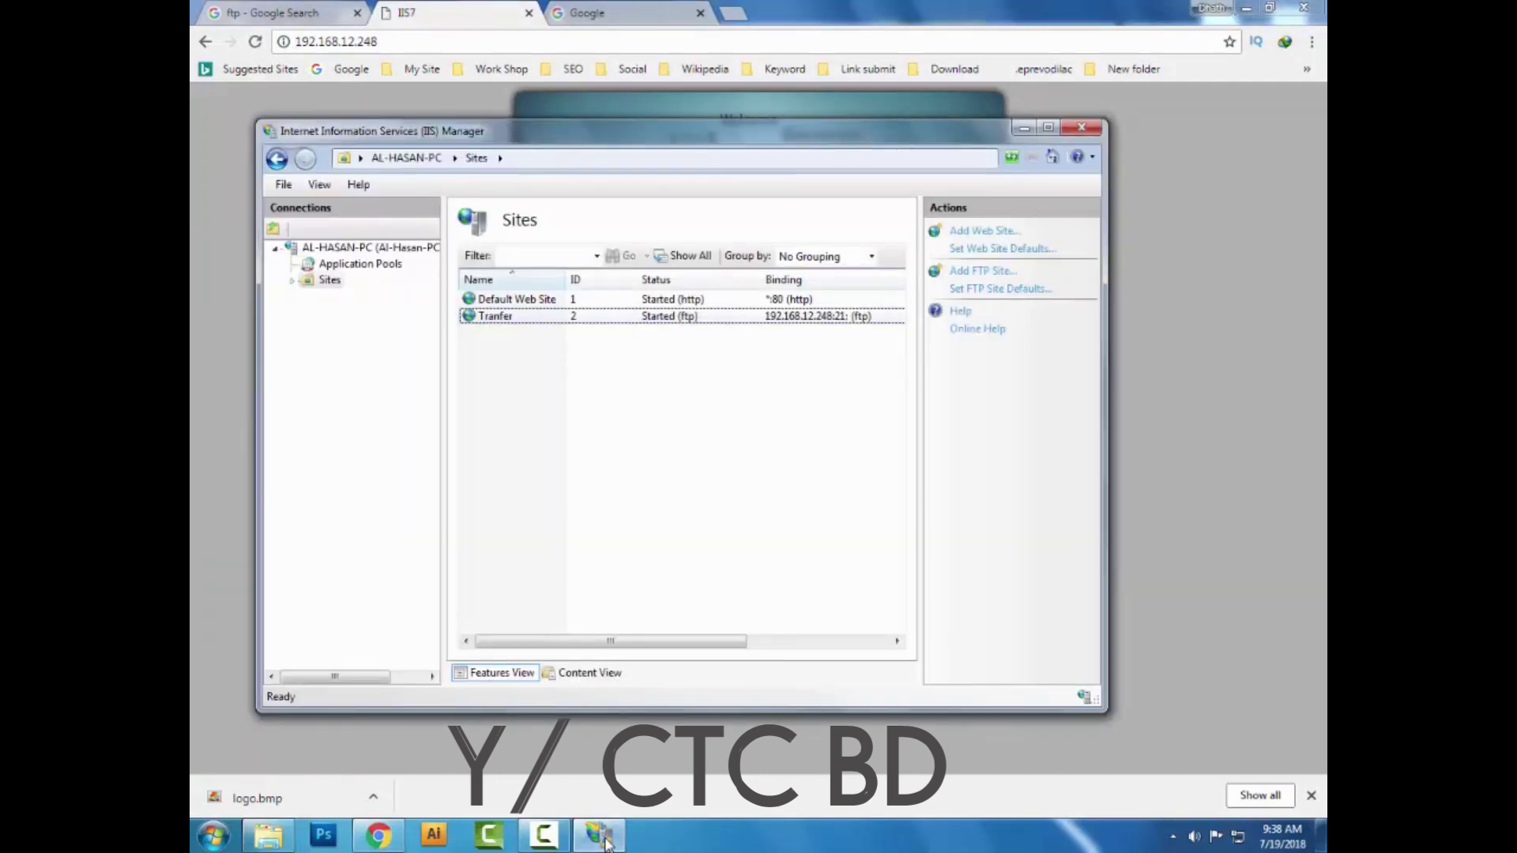
{"action": "left_click", "coordinate": [378, 835]}
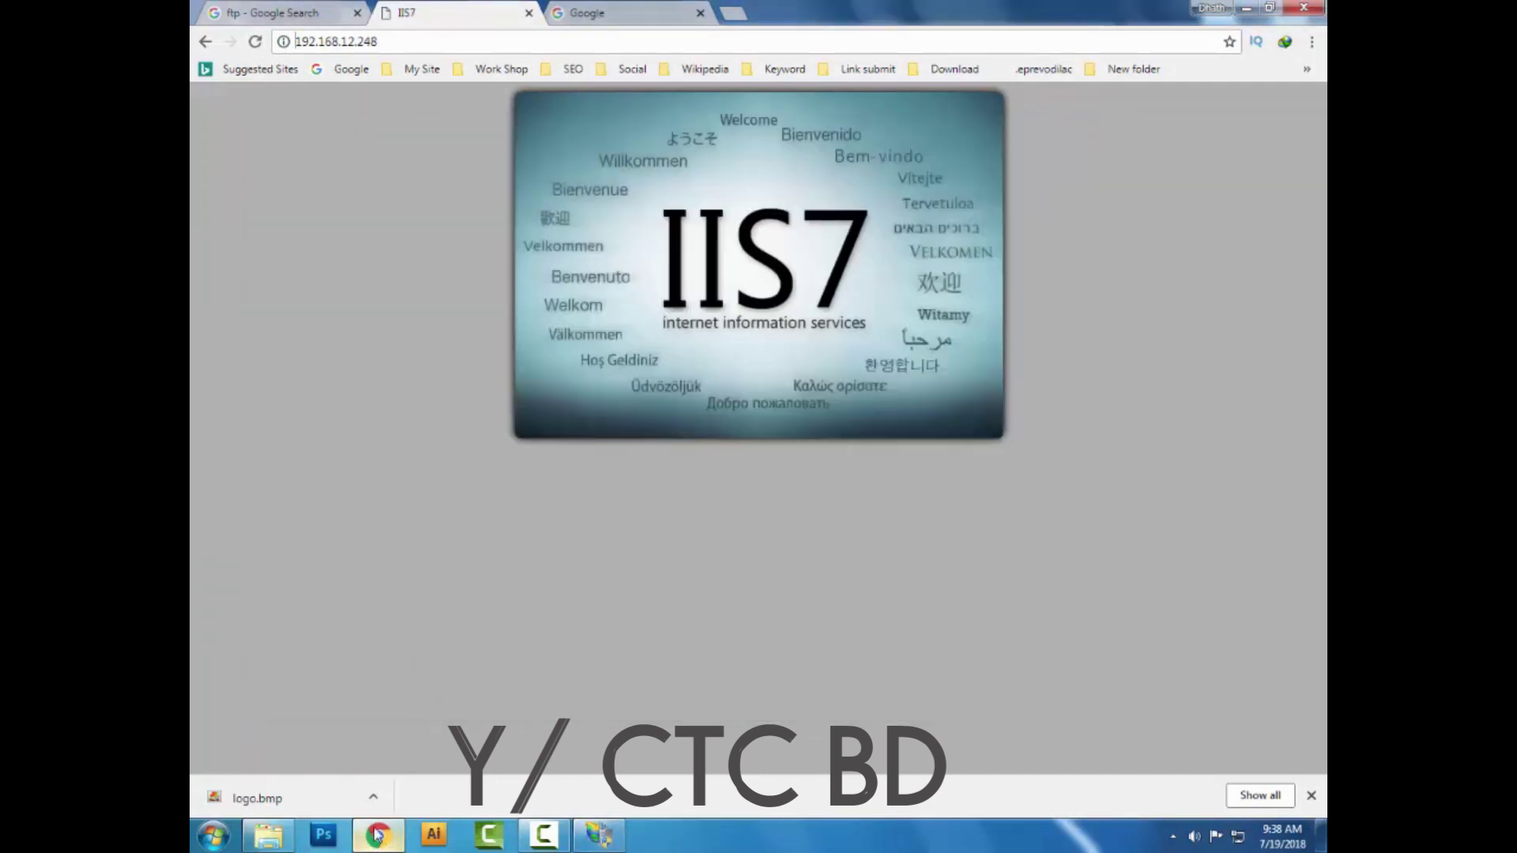
{"action": "left_click", "coordinate": [591, 11]}
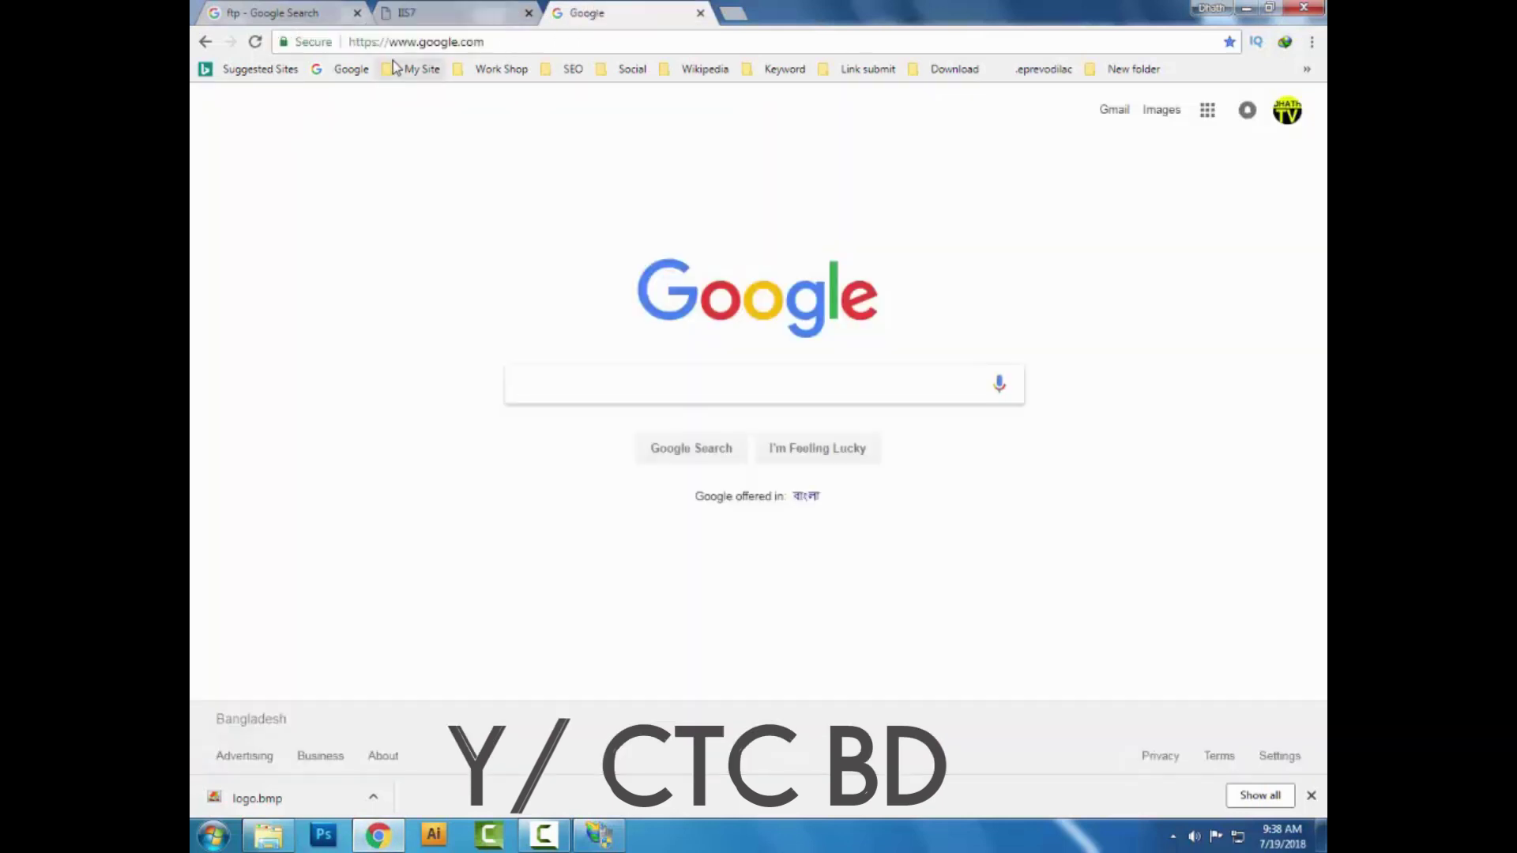
{"action": "left_click", "coordinate": [447, 11]}
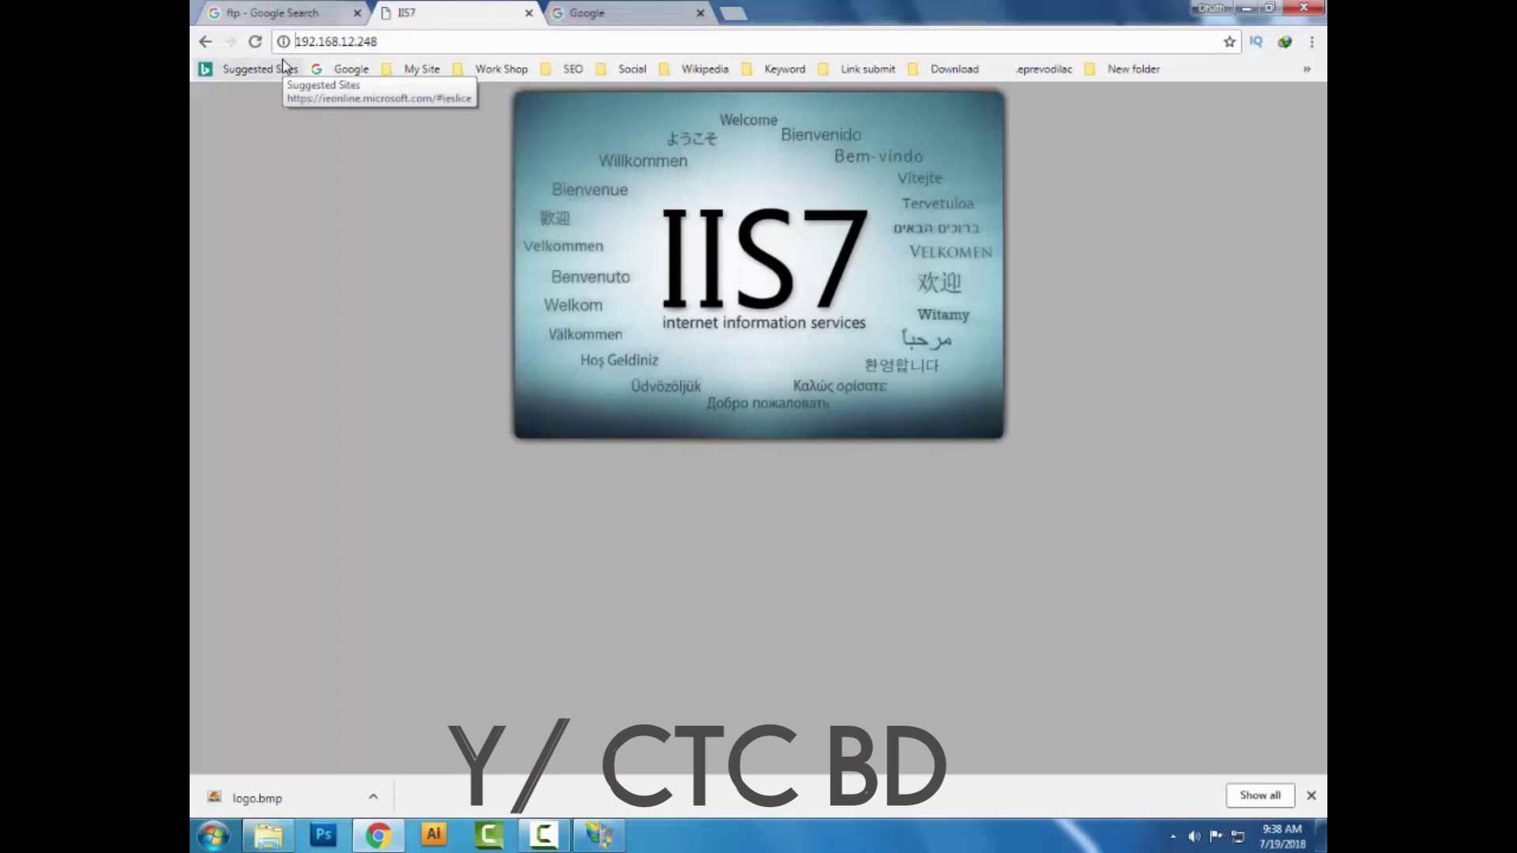
Step: Prefix the IIS7 page's address with ftp:// and load ftp://192.168.12.248
{"action": "type", "text": "ftp"}
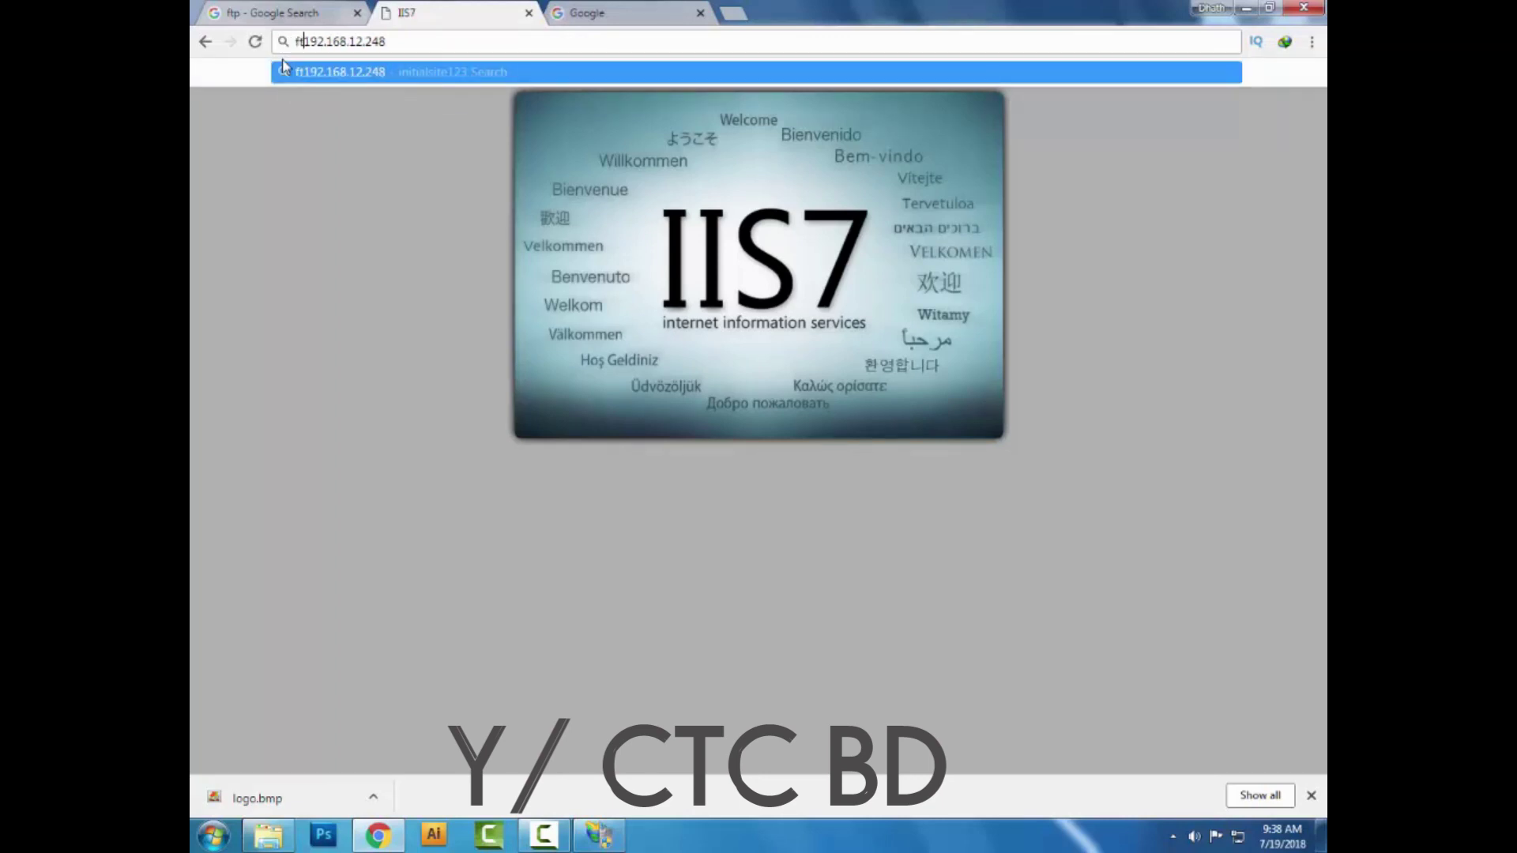
{"action": "type", "text": "://"}
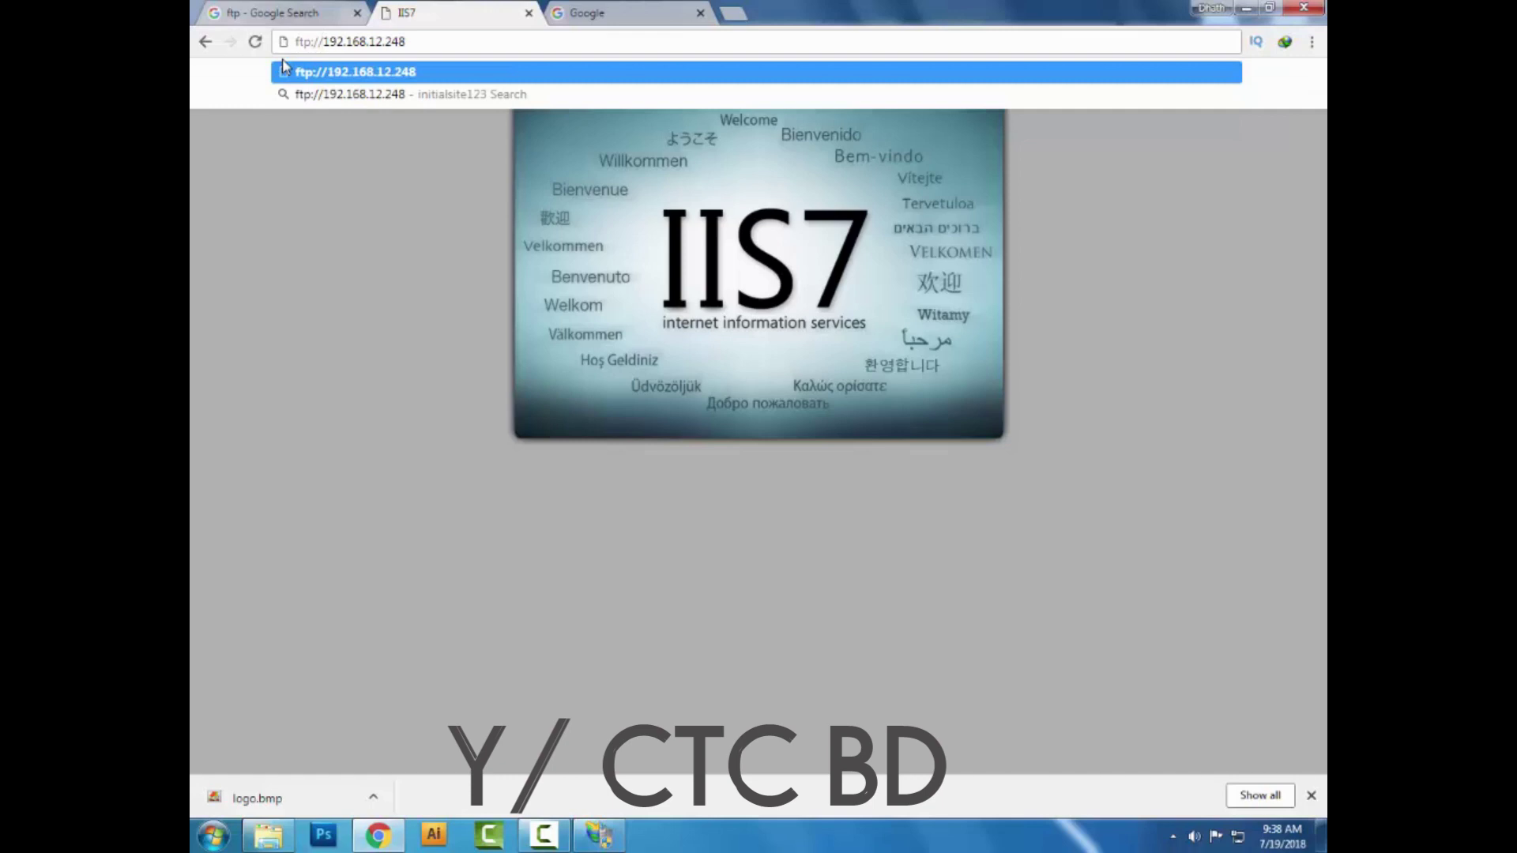
{"action": "key", "text": "Return"}
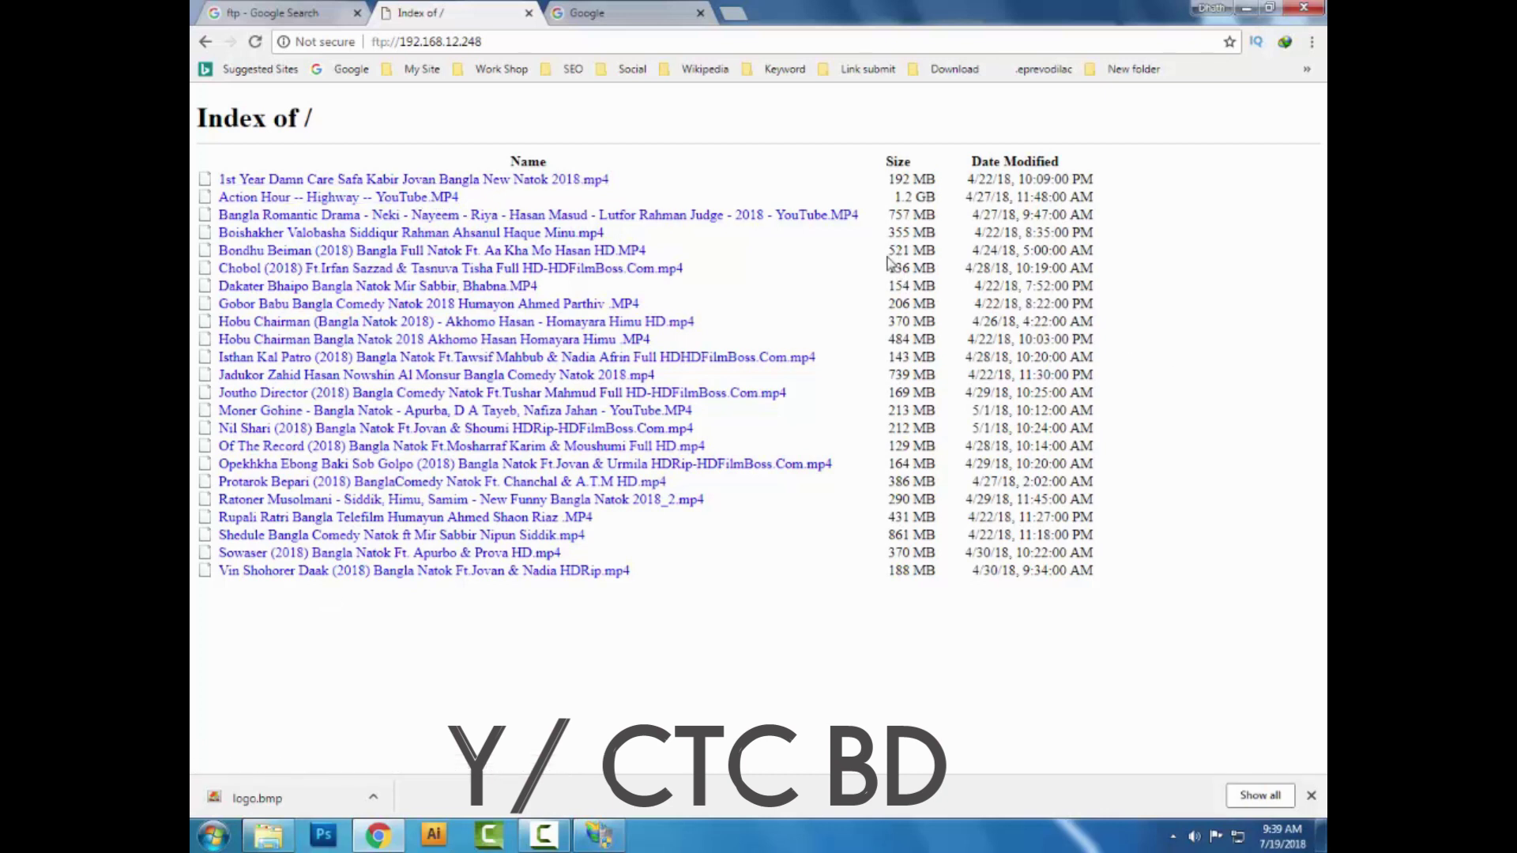
Step: Examine the names and sizes of the video files in the FTP directory index
{"action": "left_click_drag", "start_coordinate": [888, 252], "coordinate": [898, 252]}
{"action": "left_click", "coordinate": [893, 538]}
{"action": "left_click", "coordinate": [330, 540]}
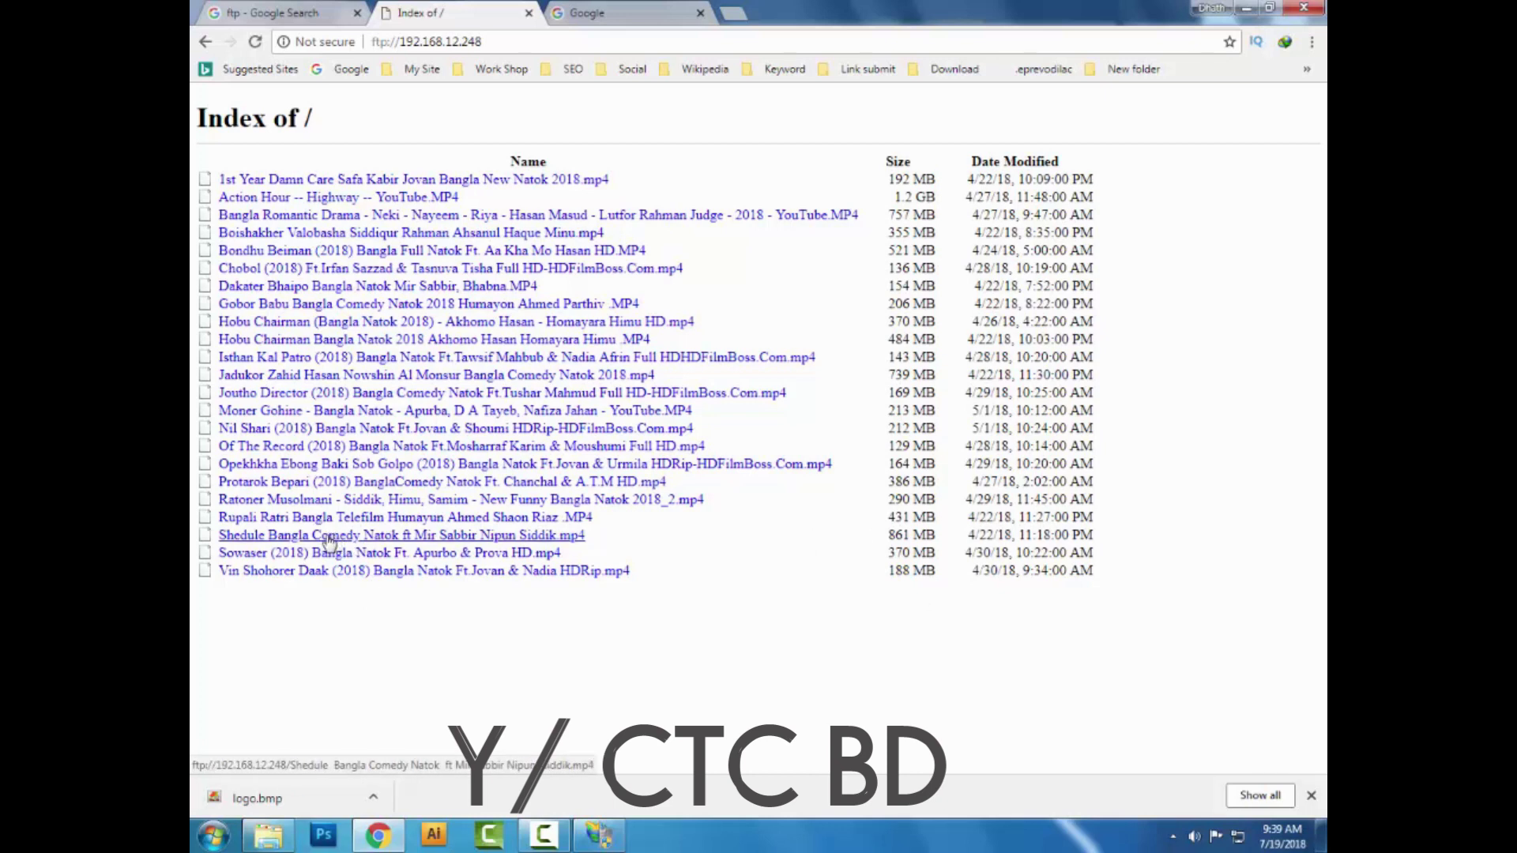